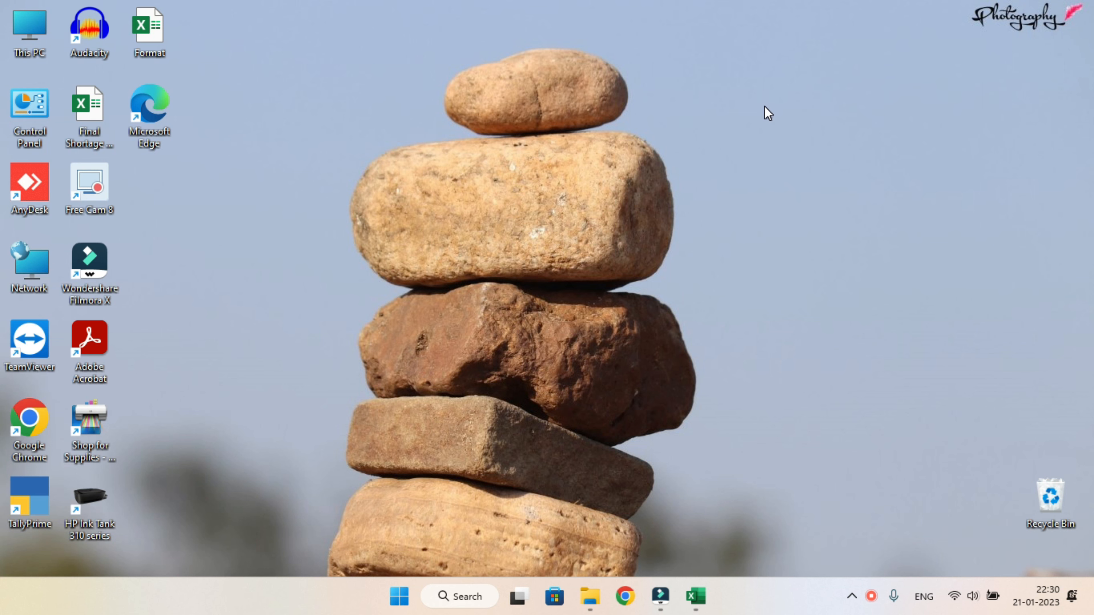
# Step: Switch to the V Look Up Example workbook in Excel and enter the labels Column in G7 and Columns in G8
pyautogui.click(699, 598)
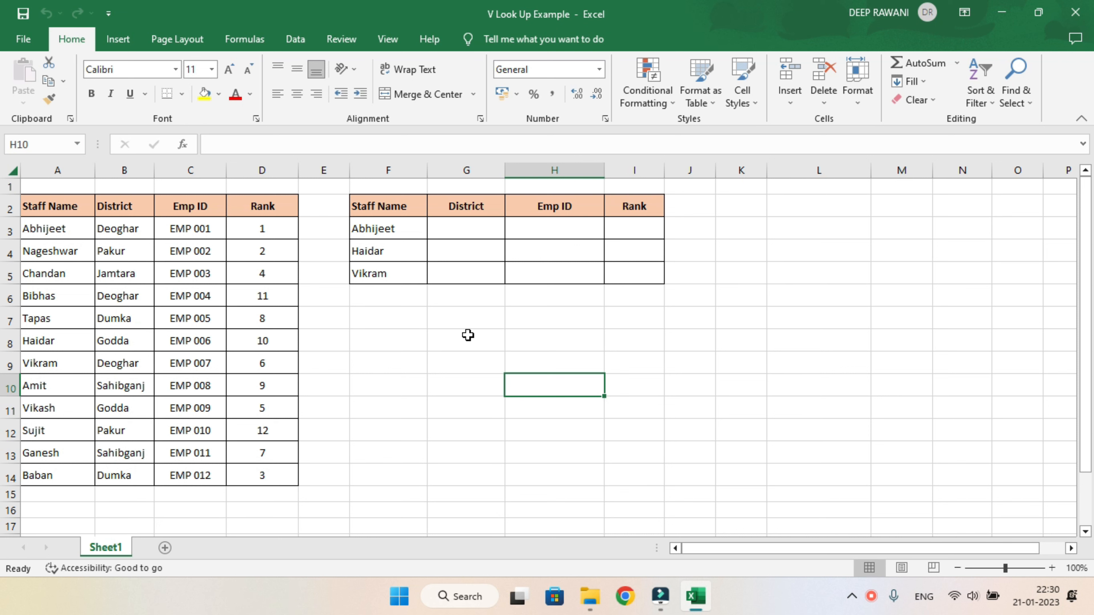
pyautogui.click(461, 320)
pyautogui.write('C')
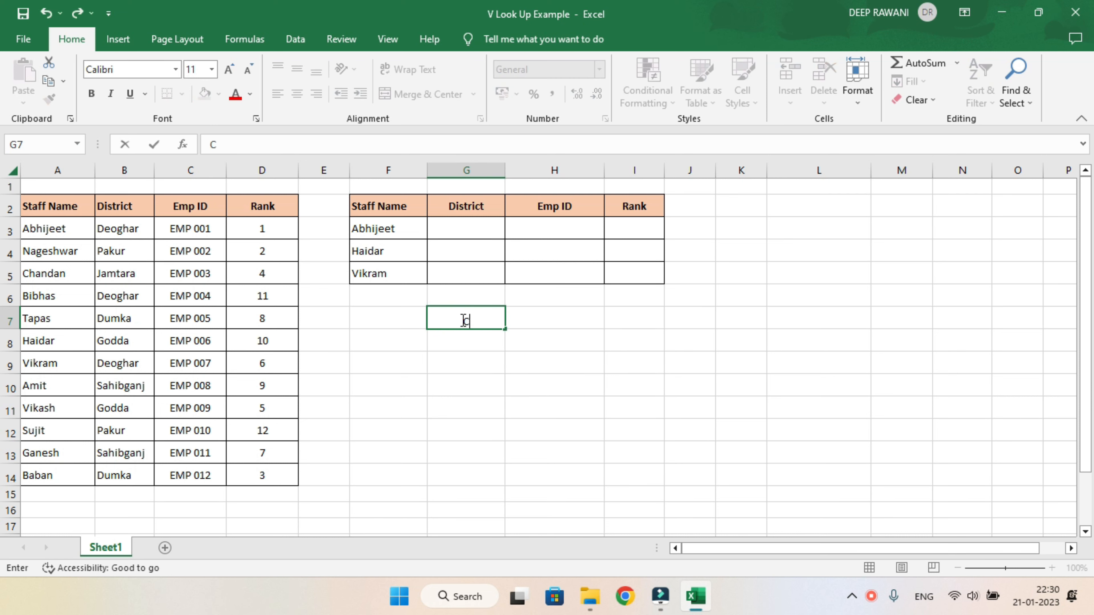
pyautogui.write('olumn')
pyautogui.press('Return')
pyautogui.write('Columns')
pyautogui.press('Tab')
# Step: Enter the formula =COLUMN(K2) in H7, beside the Column label
pyautogui.press('Up')
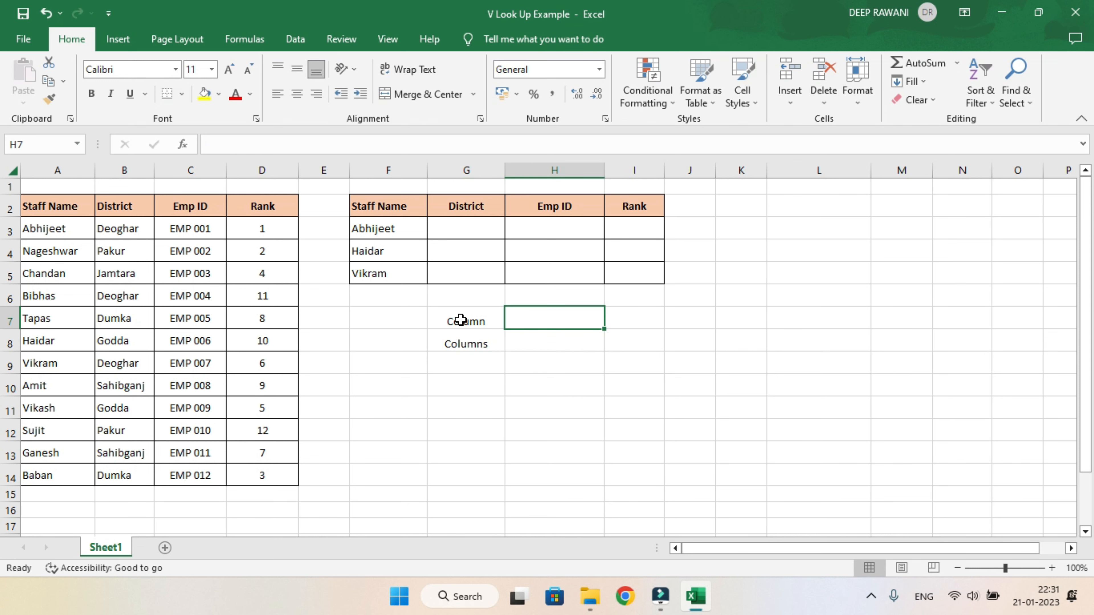
pyautogui.write('=colu')
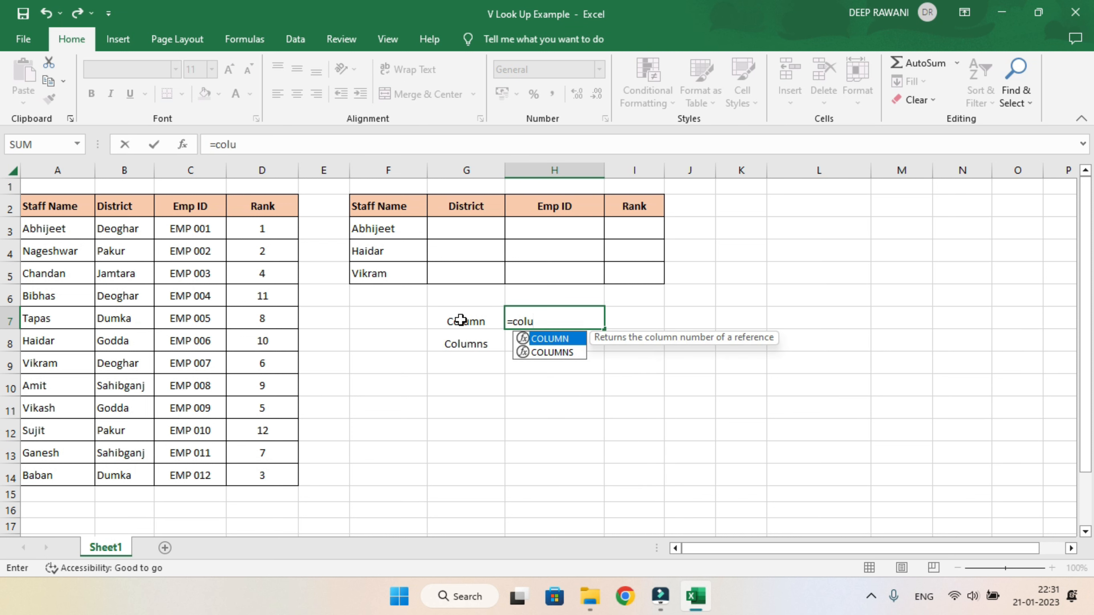
pyautogui.press('Tab')
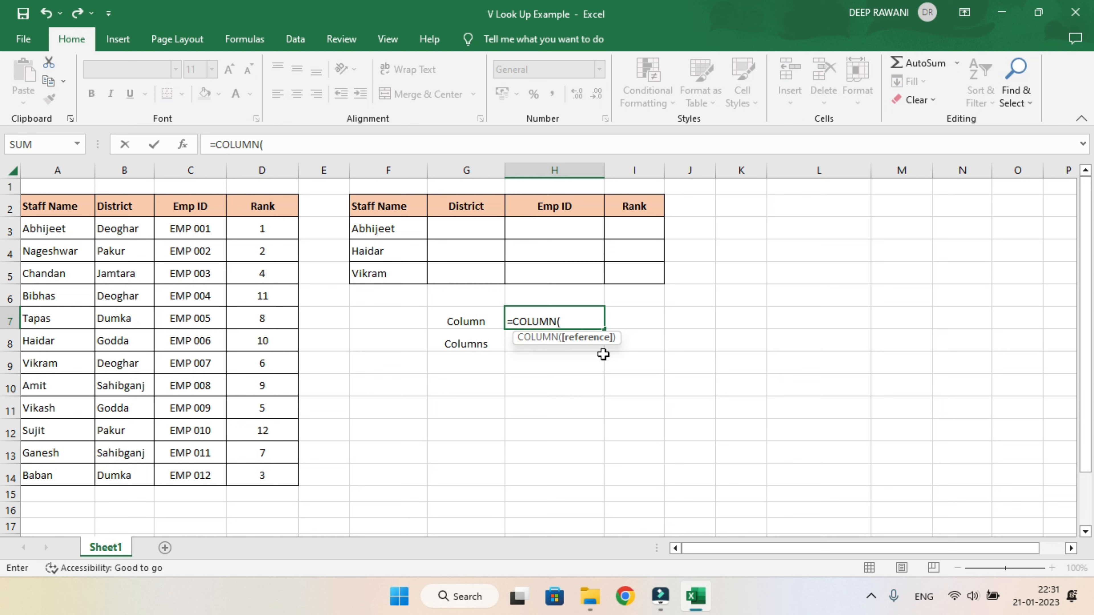
pyautogui.click(738, 206)
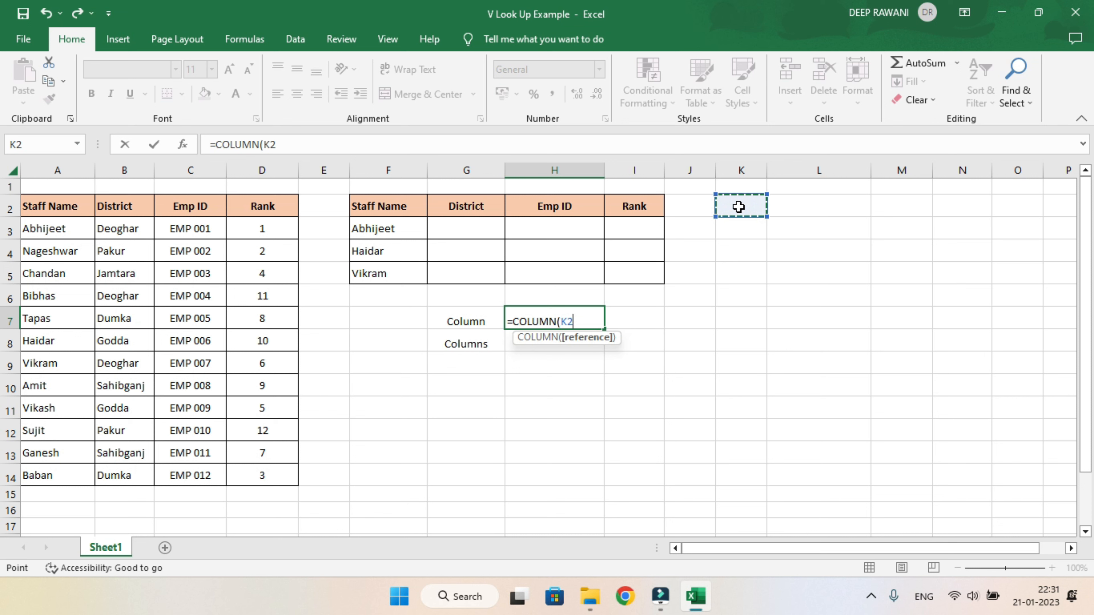
pyautogui.write(')')
pyautogui.press('Return')
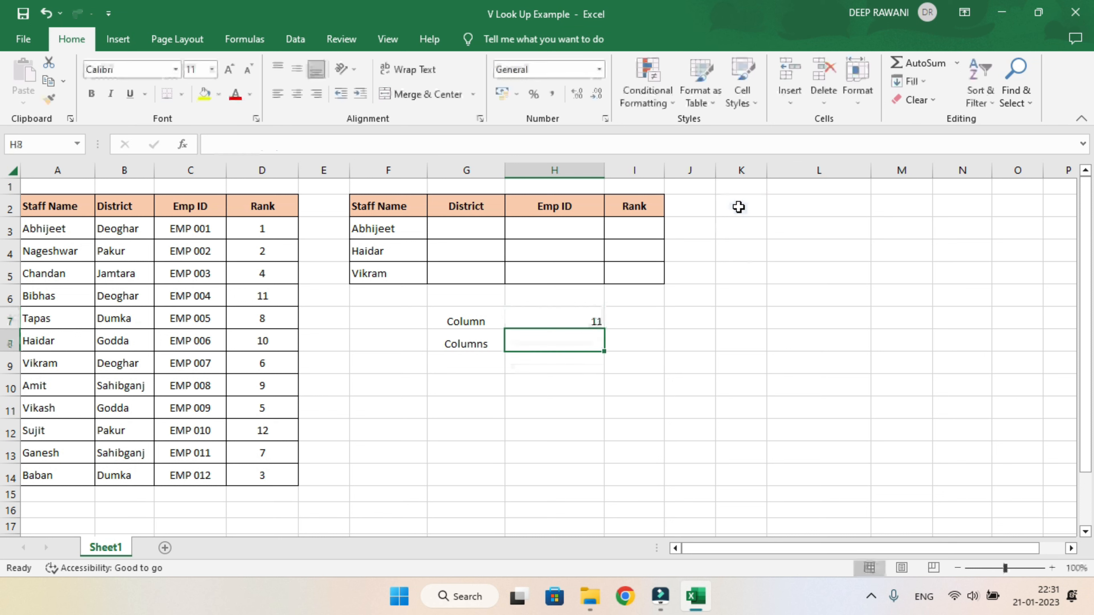
# Step: Review the COLUMN formula in H7 and count the sheet's columns starting from A, B and C
pyautogui.click(588, 321)
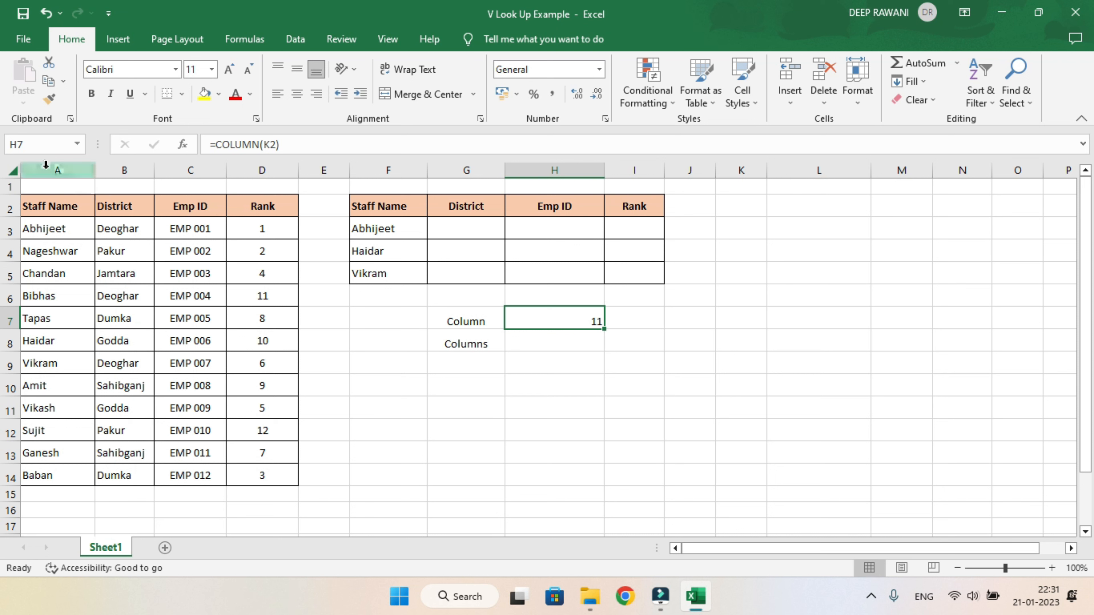
pyautogui.click(58, 168)
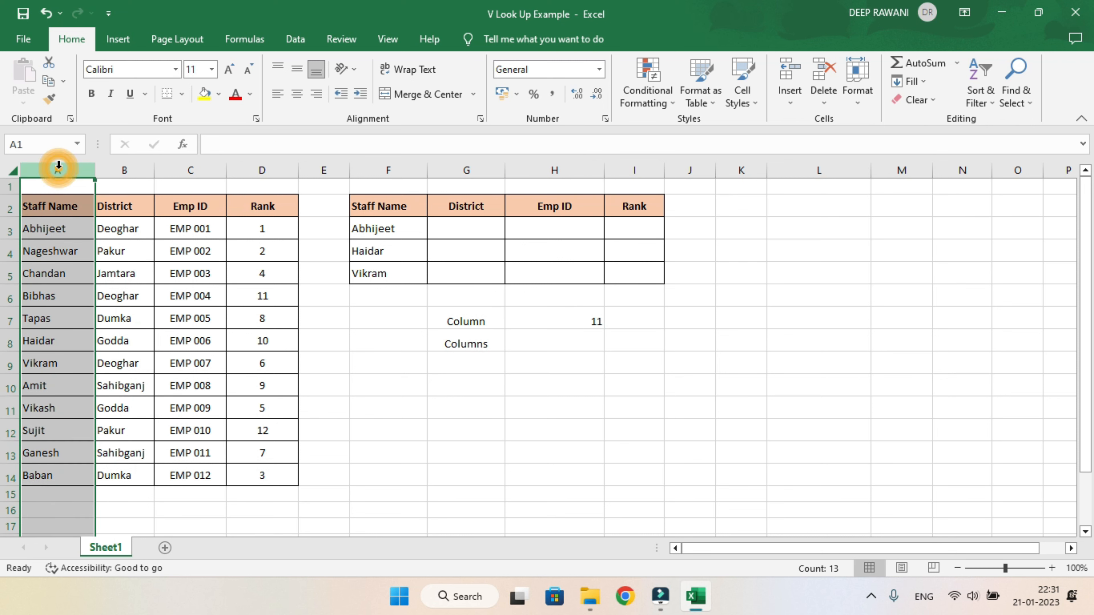
pyautogui.click(122, 169)
pyautogui.click(186, 170)
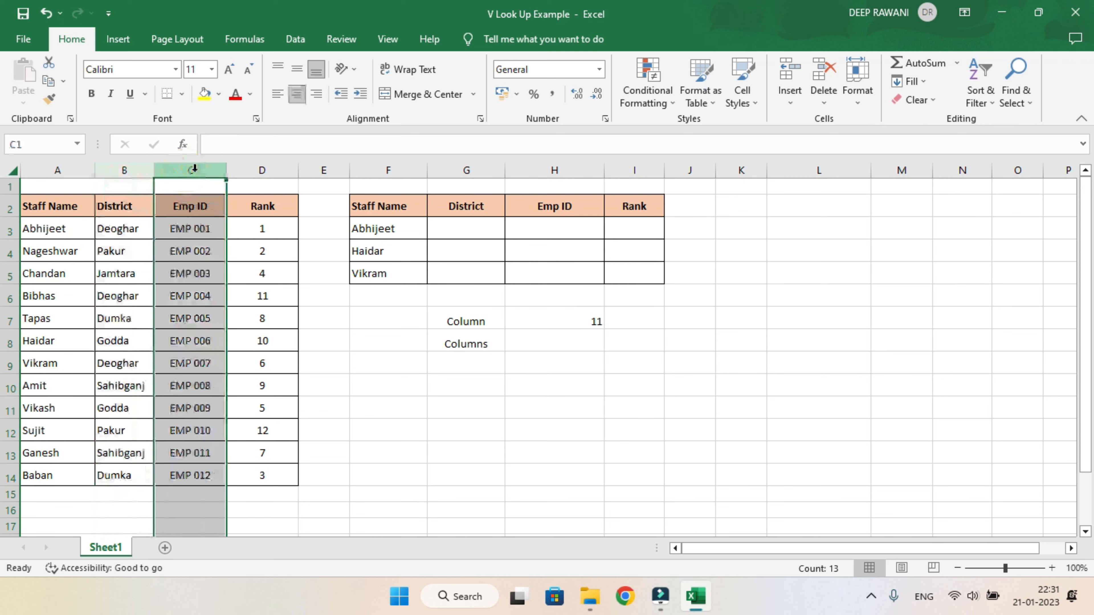
pyautogui.click(584, 325)
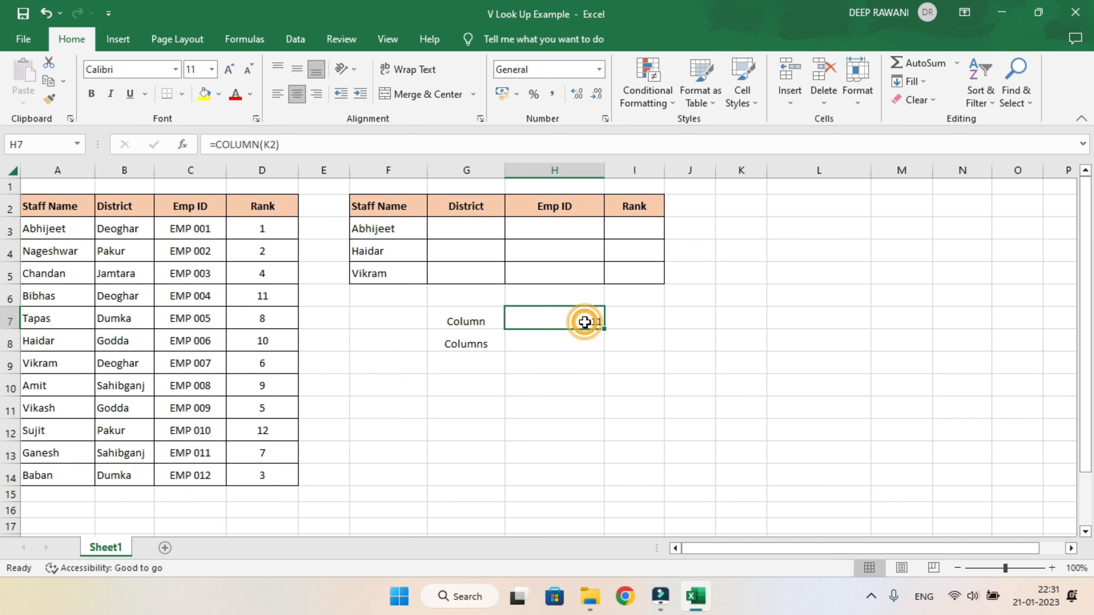
pyautogui.doubleClick(582, 322)
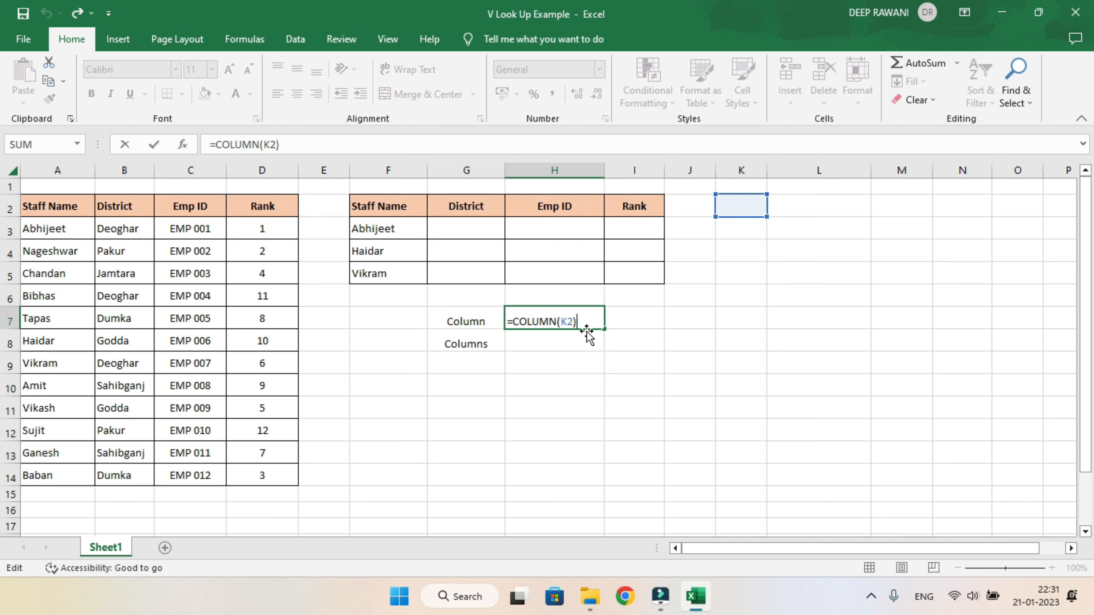
pyautogui.hotkey('ctrl', 'Return')
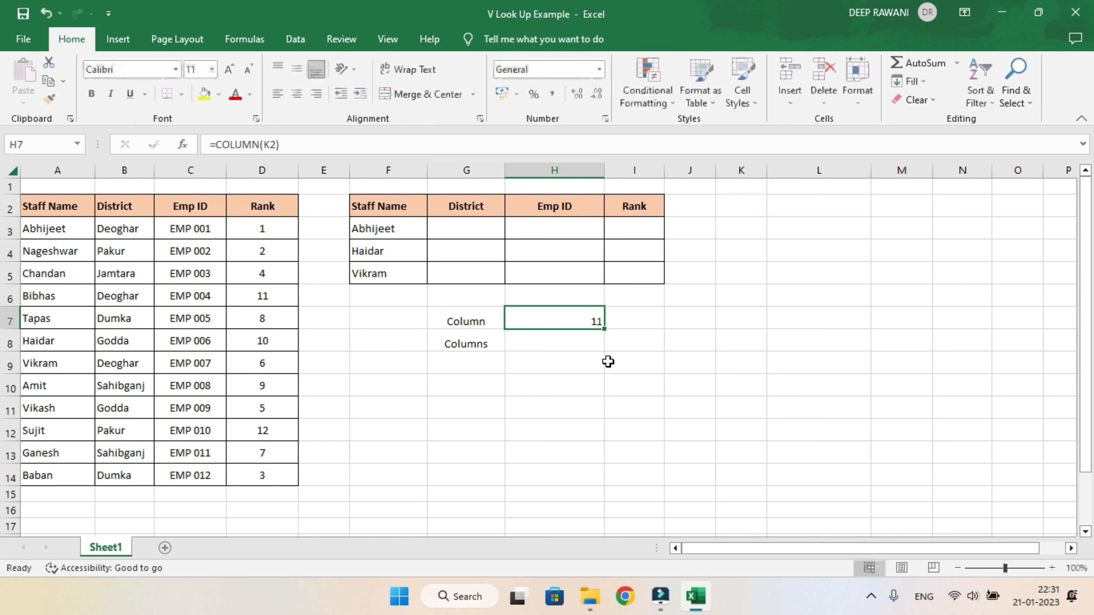
# Step: Change the reference in H7's COLUMN formula to K11 and highlight column K for comparison
pyautogui.doubleClick(573, 314)
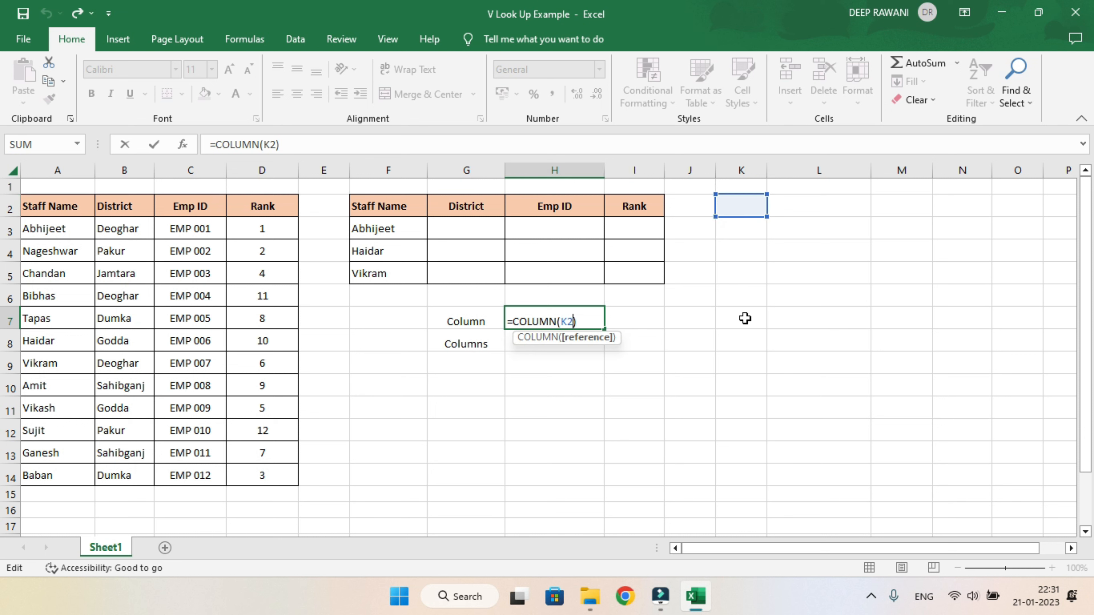
pyautogui.press('BackSpace')
pyautogui.press('BackSpace')
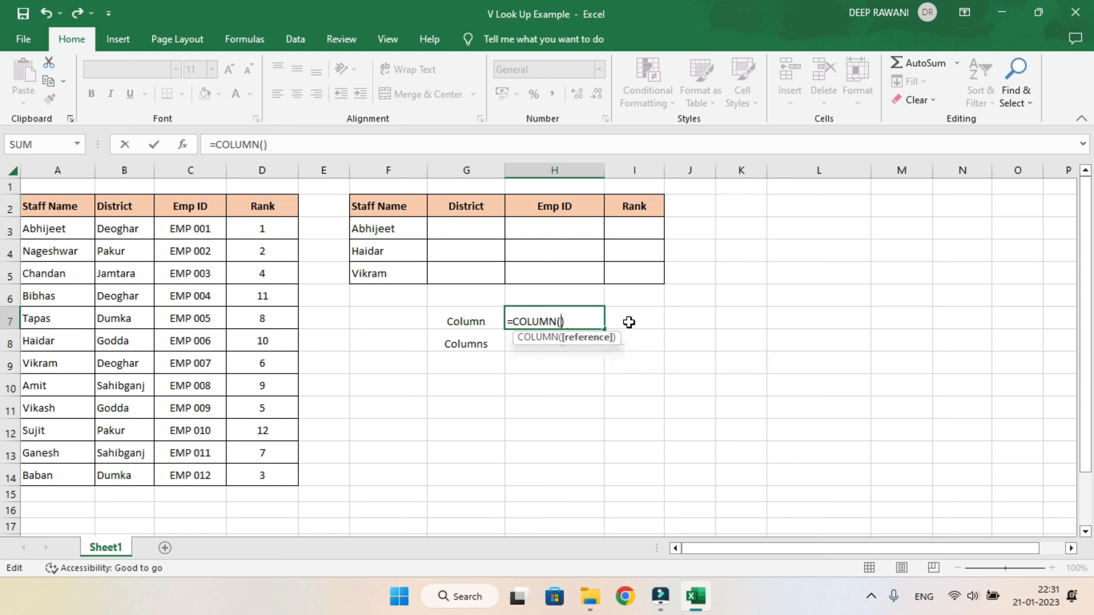
pyautogui.click(727, 401)
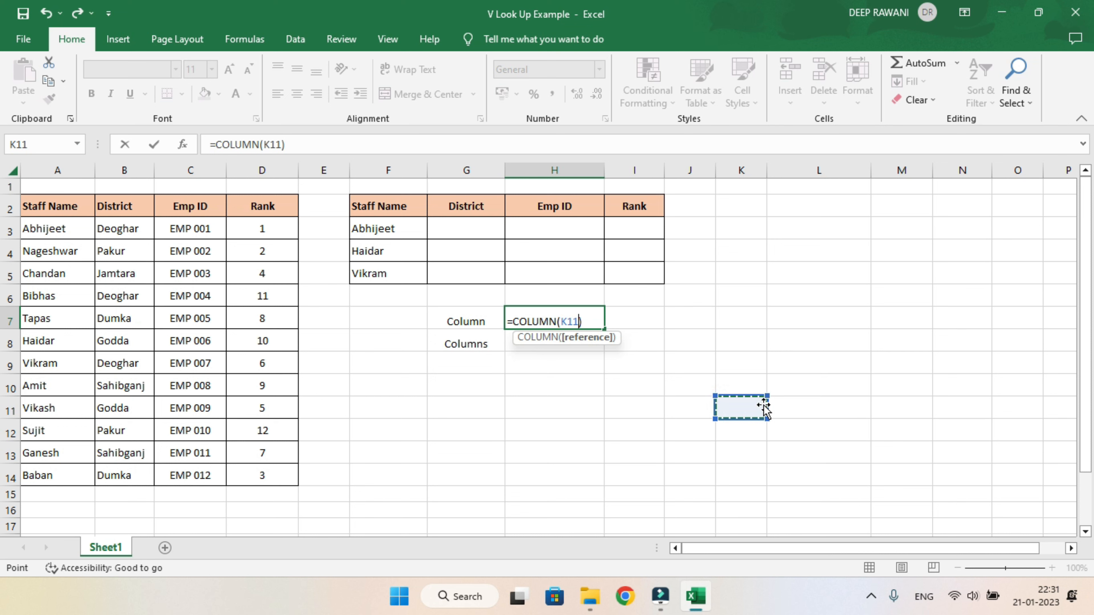
pyautogui.press('Return')
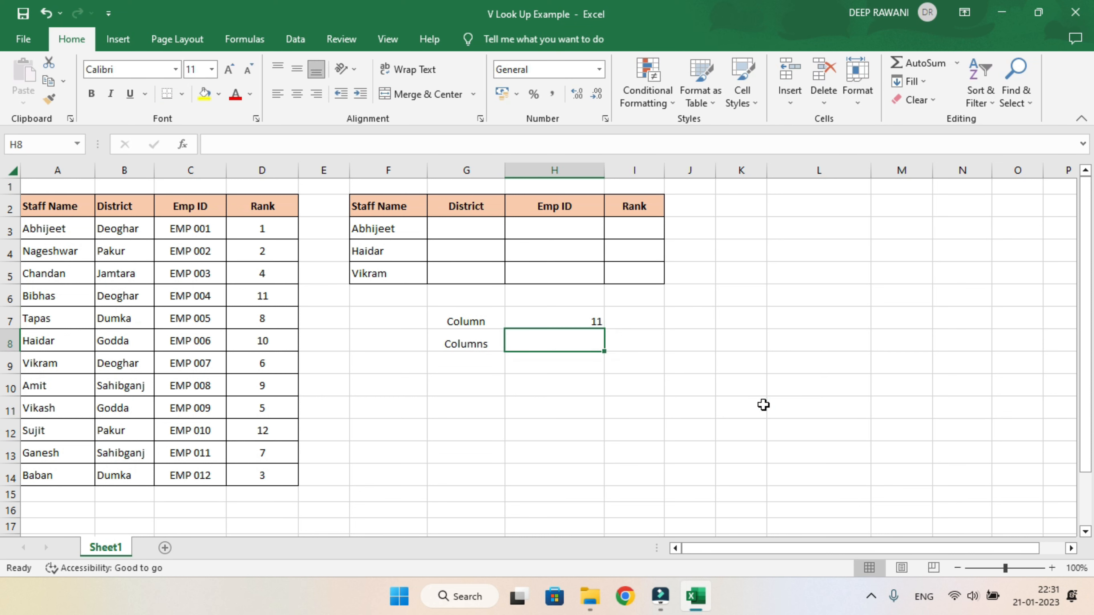
pyautogui.click(741, 169)
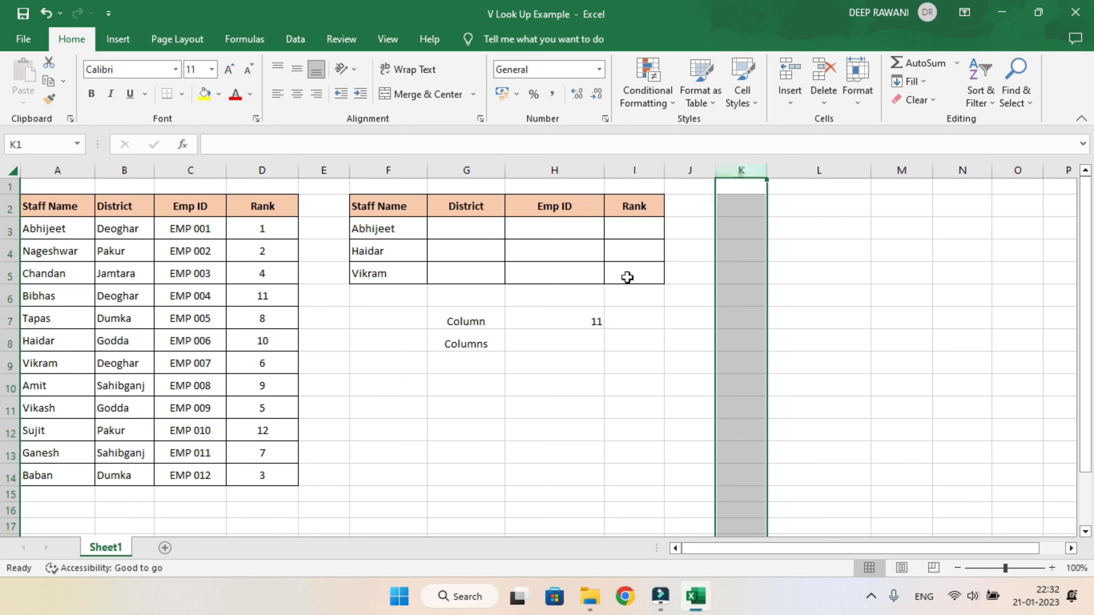
# Step: Replace the formula in H7 with =COLUMN(E2) and reselect the cell to check it
pyautogui.click(570, 313)
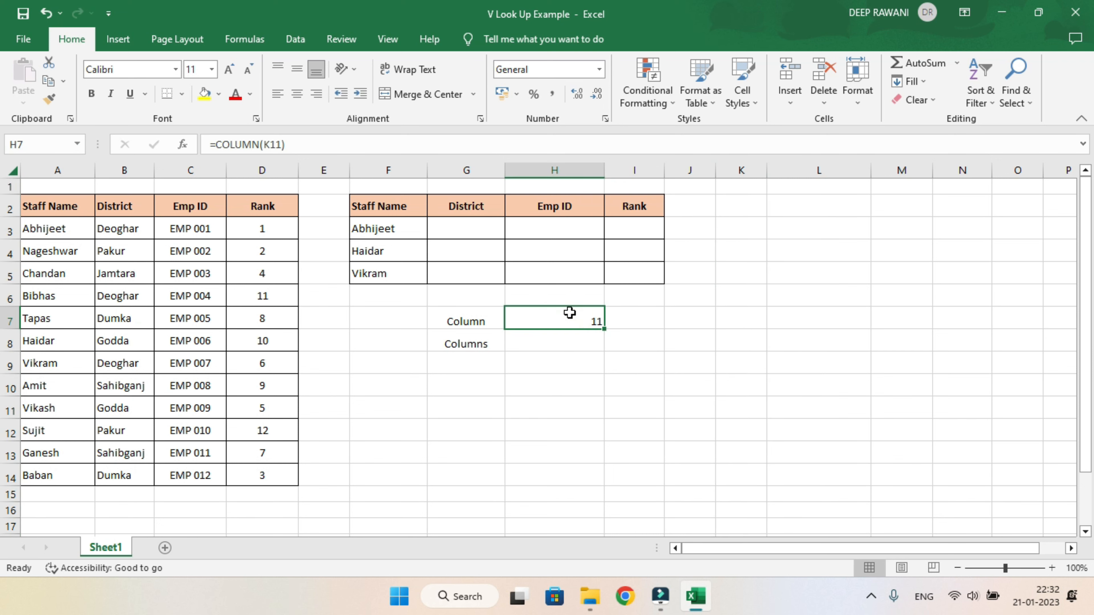
pyautogui.write('=c')
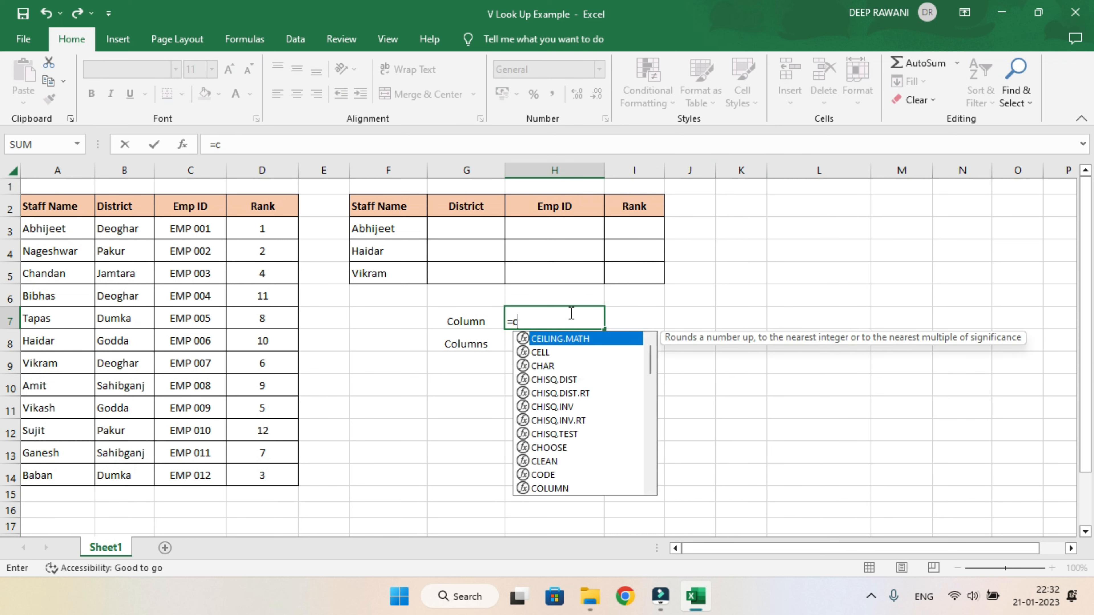
pyautogui.write('ol')
pyautogui.press('Tab')
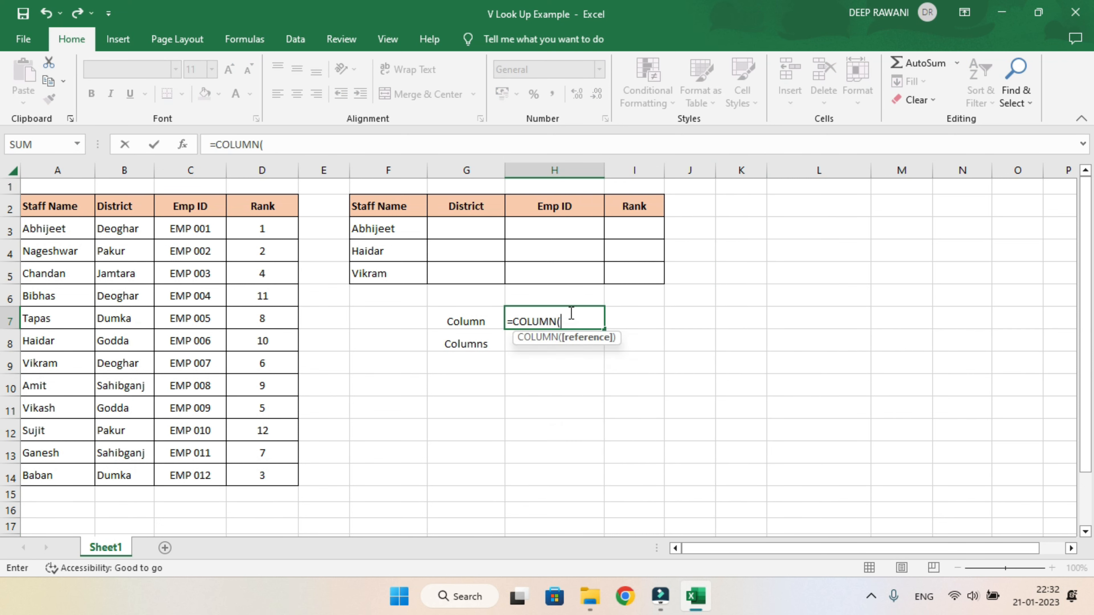
pyautogui.click(317, 206)
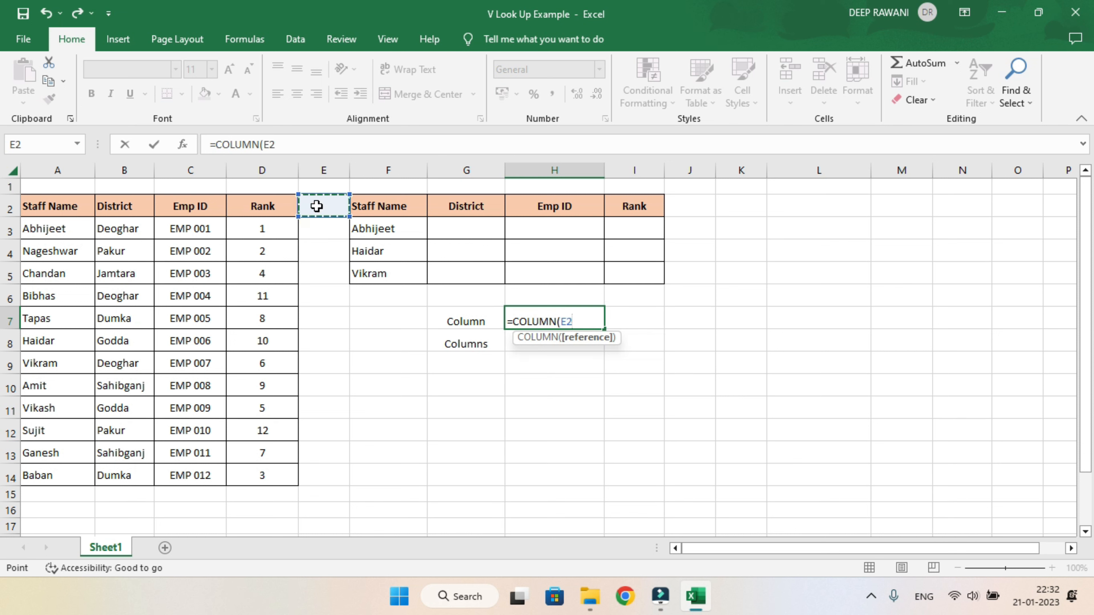
pyautogui.write(')')
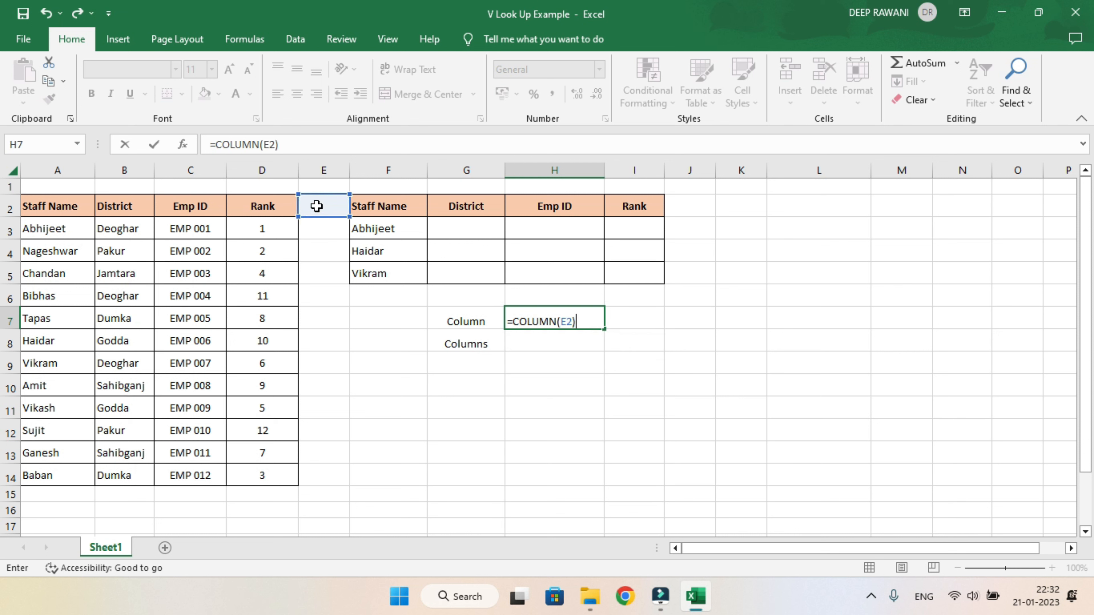
pyautogui.press('Return')
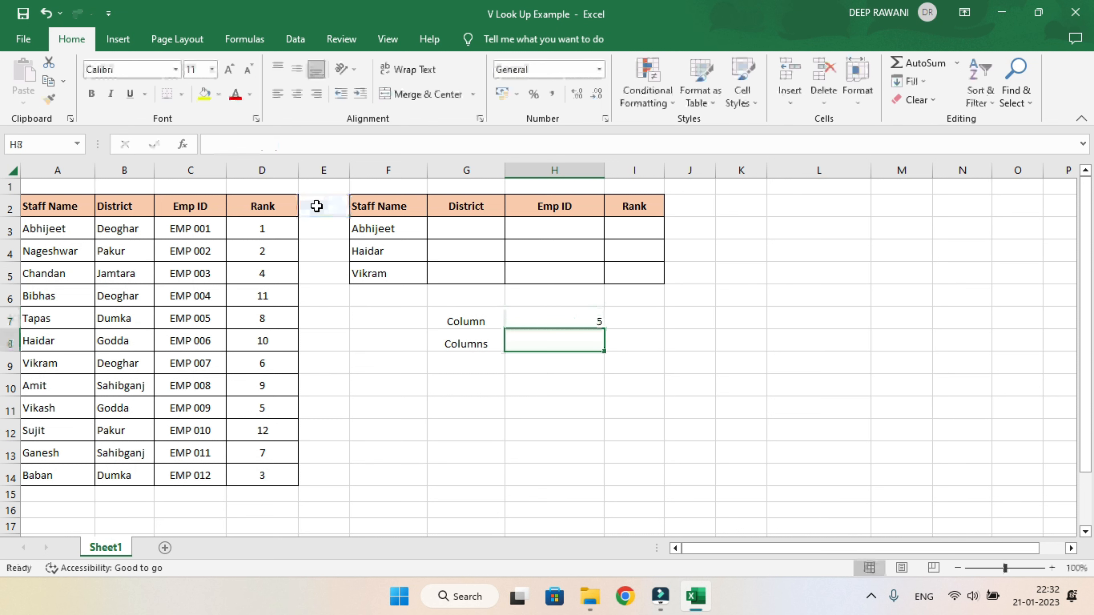
pyautogui.click(576, 315)
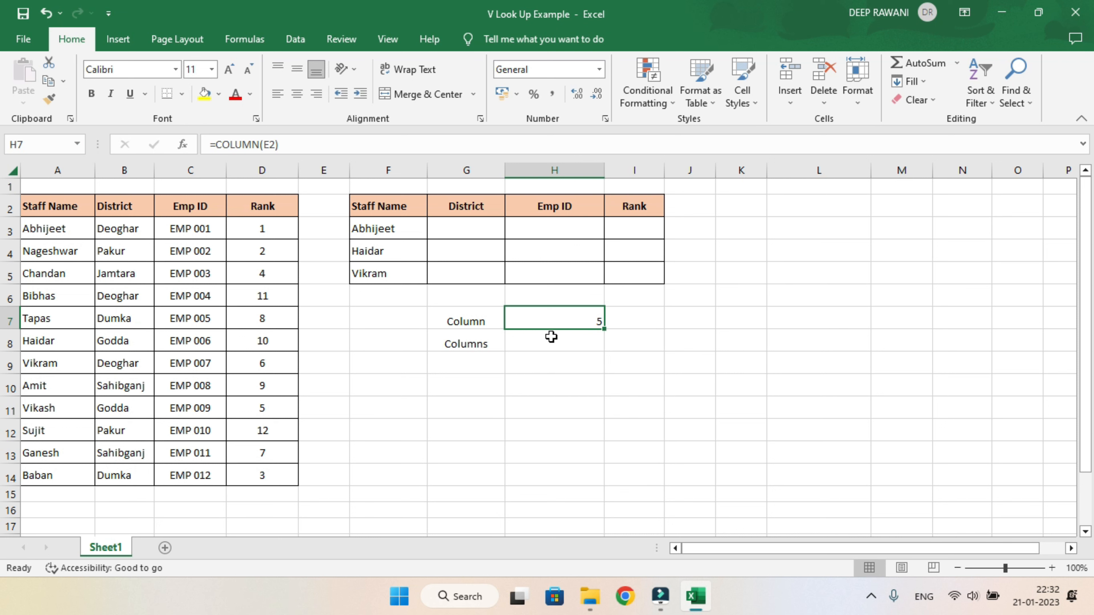
# Step: Enter =COLUMNS(F2:I2) in H8 to count the columns spanned by the lookup table's header row
pyautogui.click(571, 339)
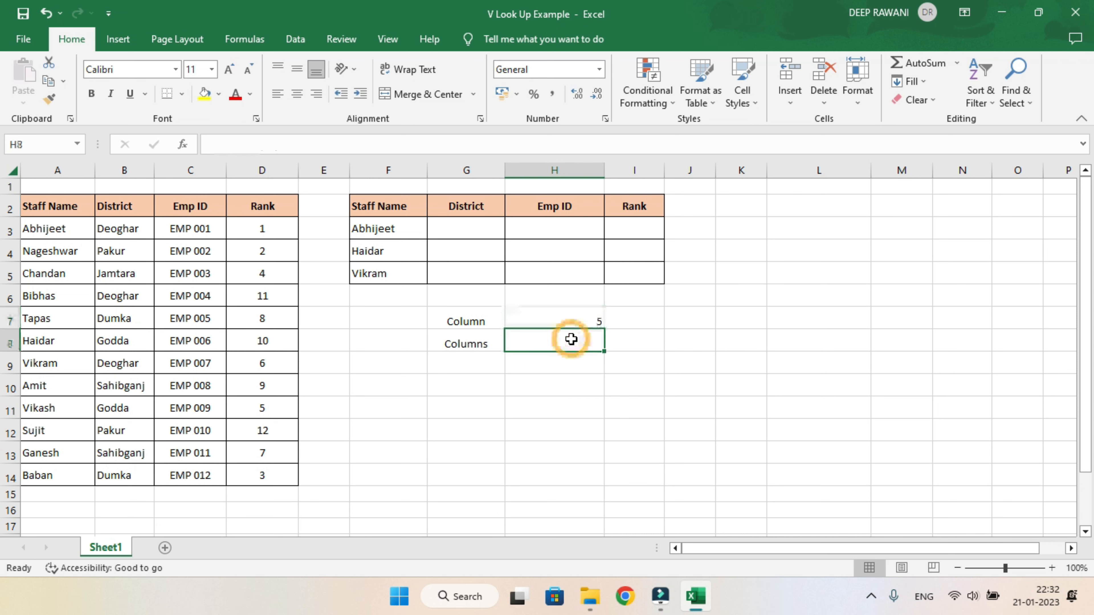
pyautogui.write('=colu')
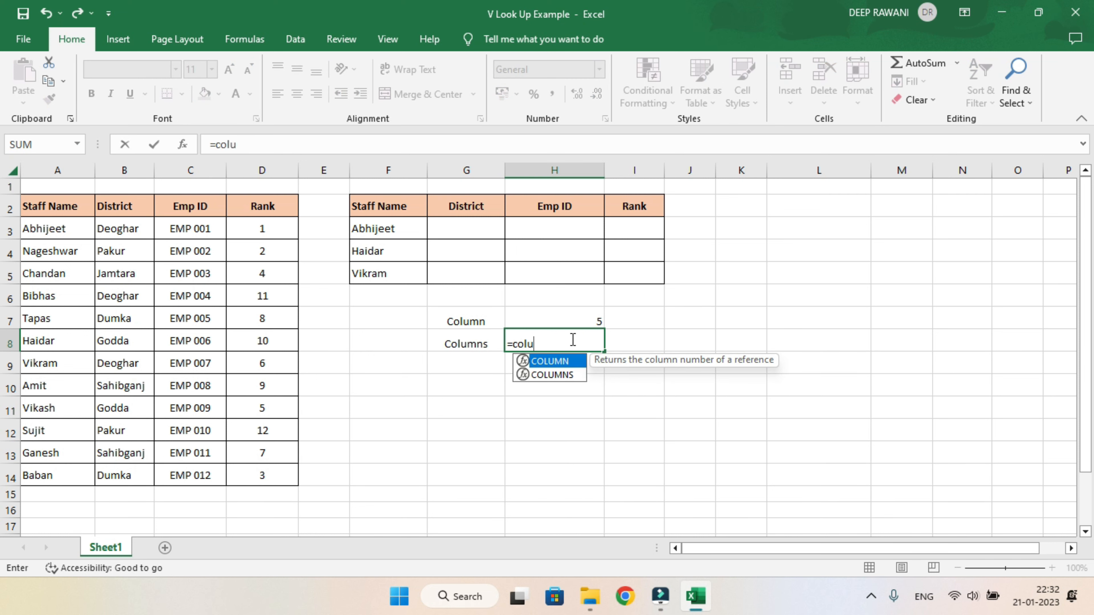
pyautogui.press('Down')
pyautogui.press('Tab')
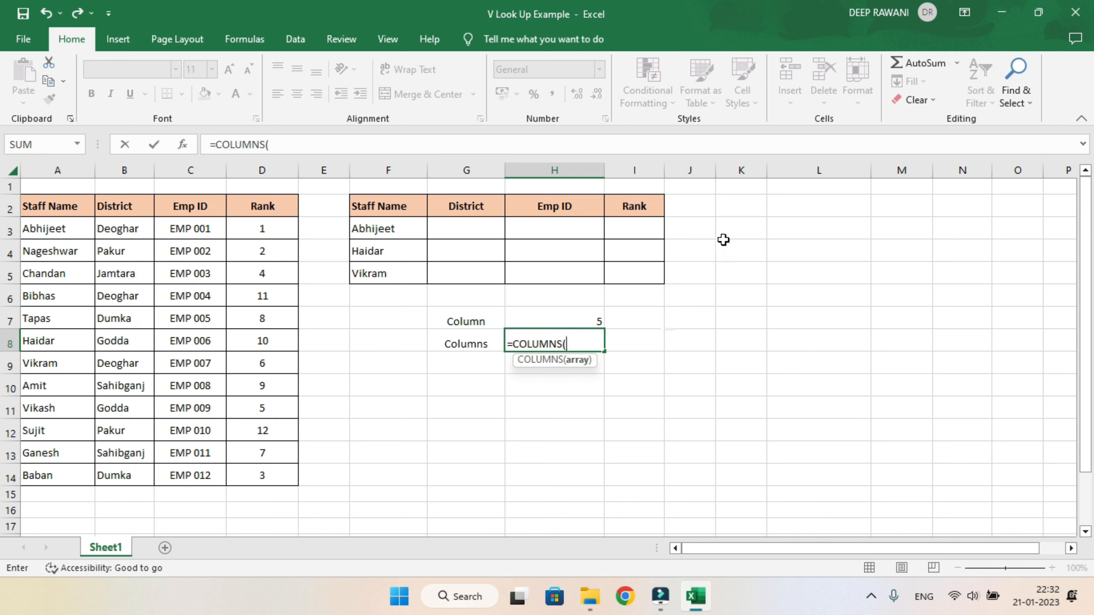
pyautogui.moveTo(366, 211); pyautogui.dragTo(645, 207)
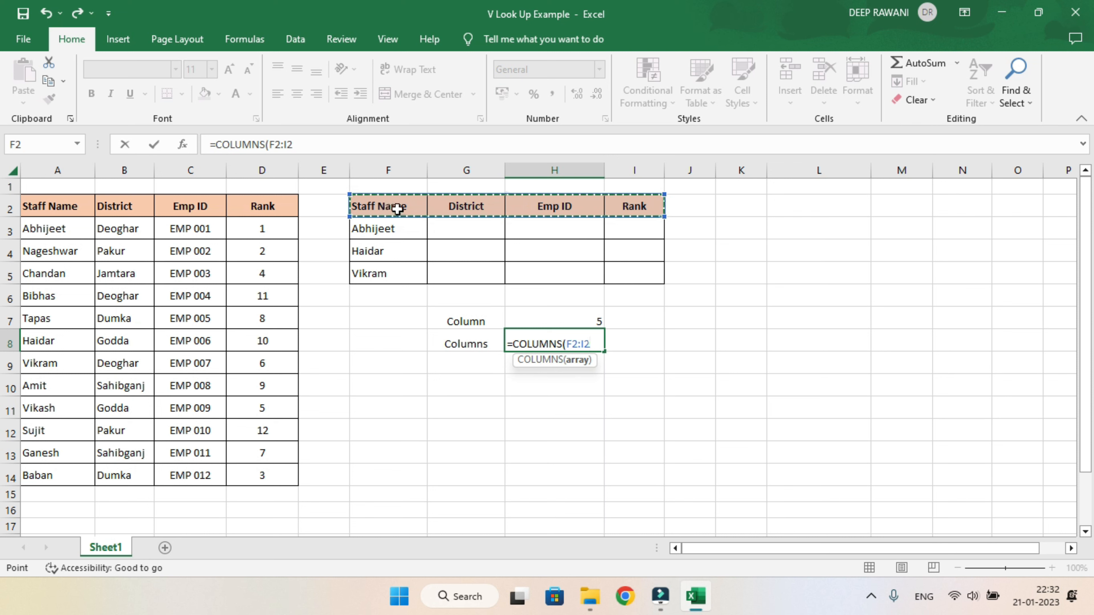
pyautogui.write(')')
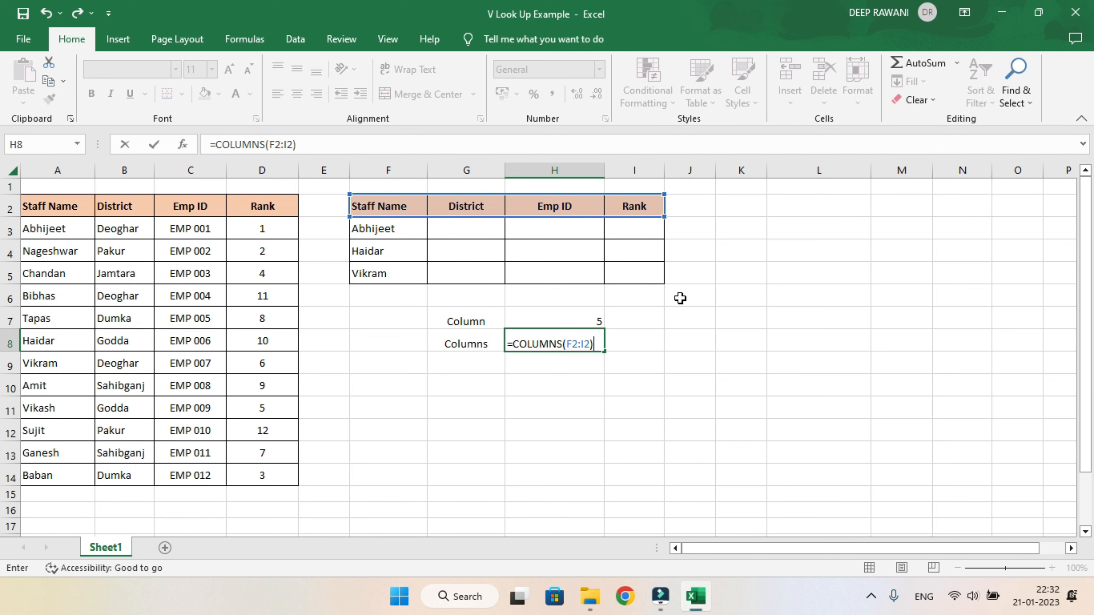
pyautogui.press('Return')
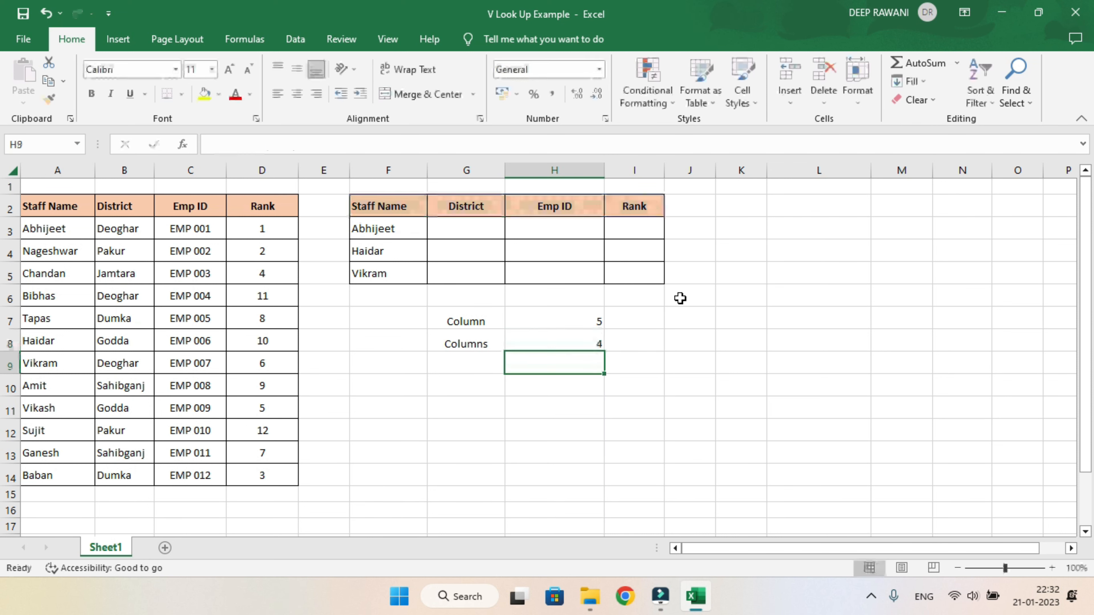
# Step: Compare the COLUMN and COLUMNS formulas in H7 and H8, using the range H11:K11 as an example selection
pyautogui.click(592, 343)
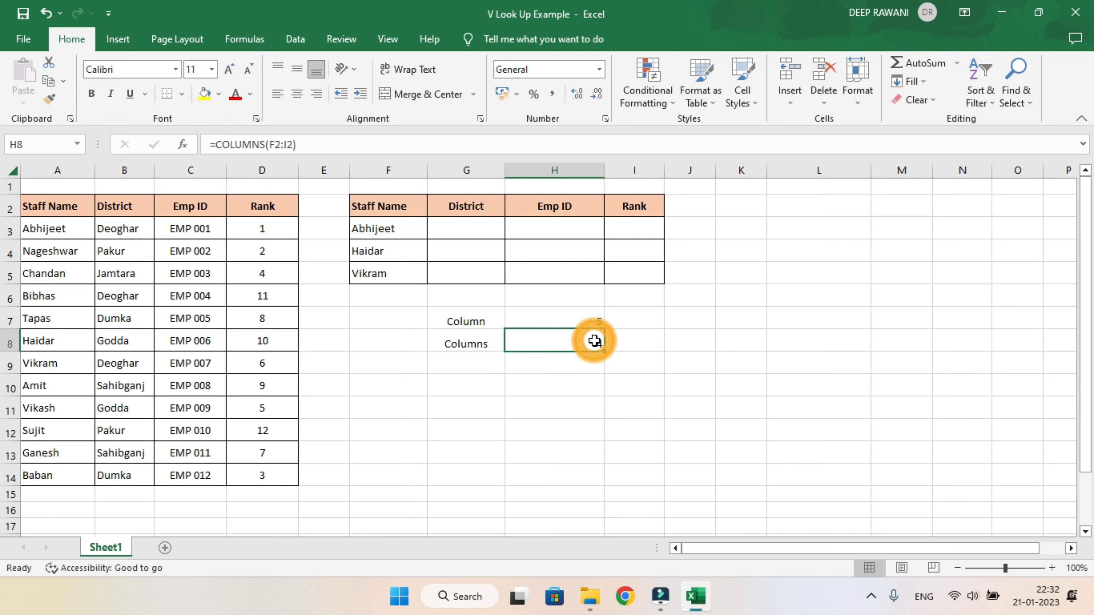
pyautogui.click(575, 320)
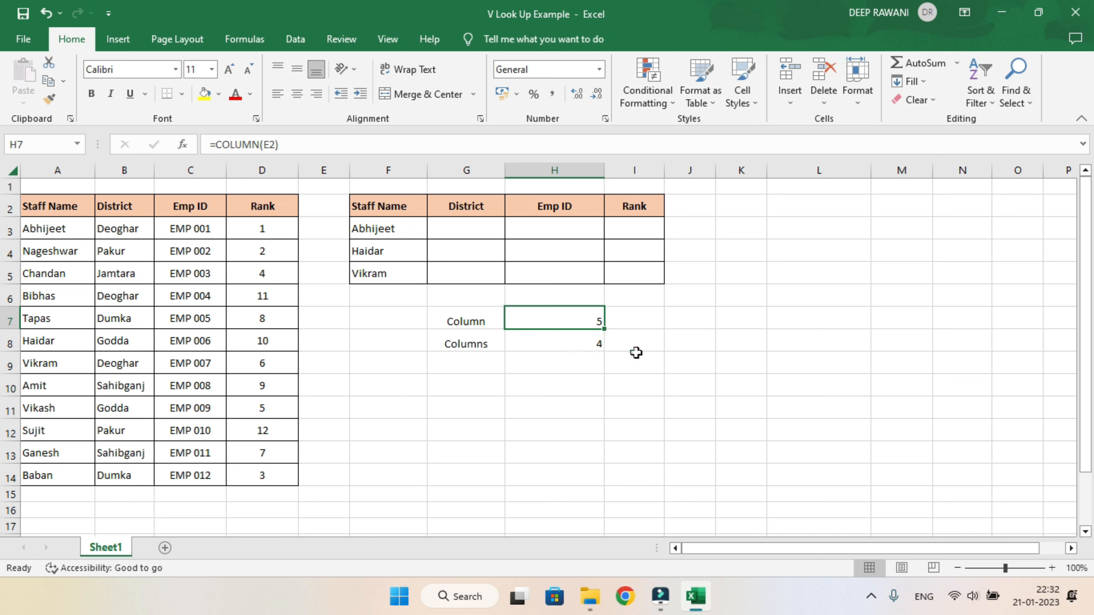
pyautogui.moveTo(530, 407); pyautogui.dragTo(764, 403)
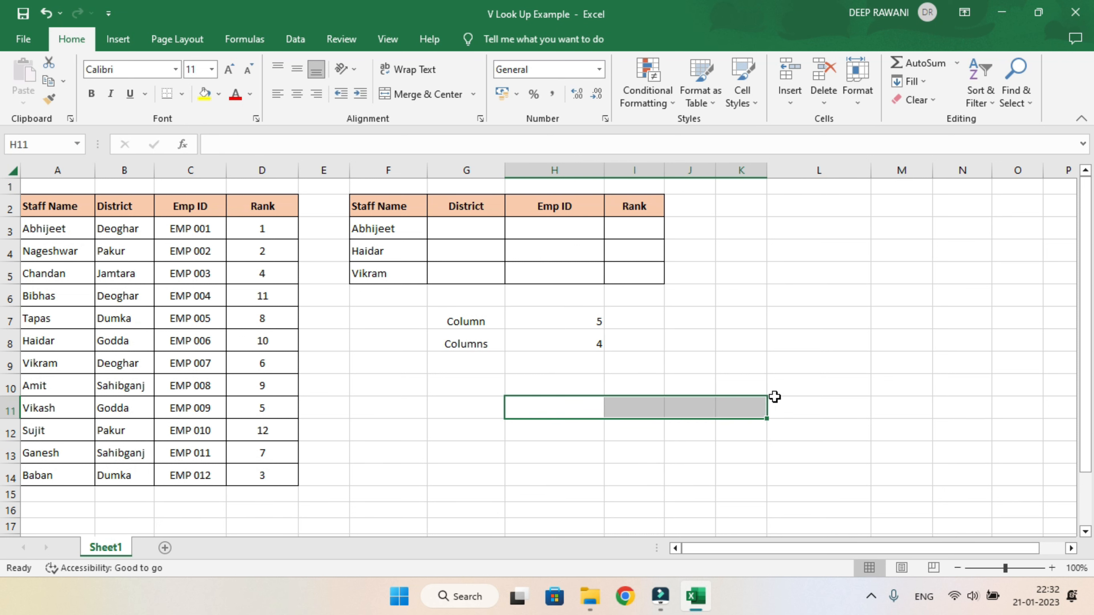
pyautogui.click(593, 342)
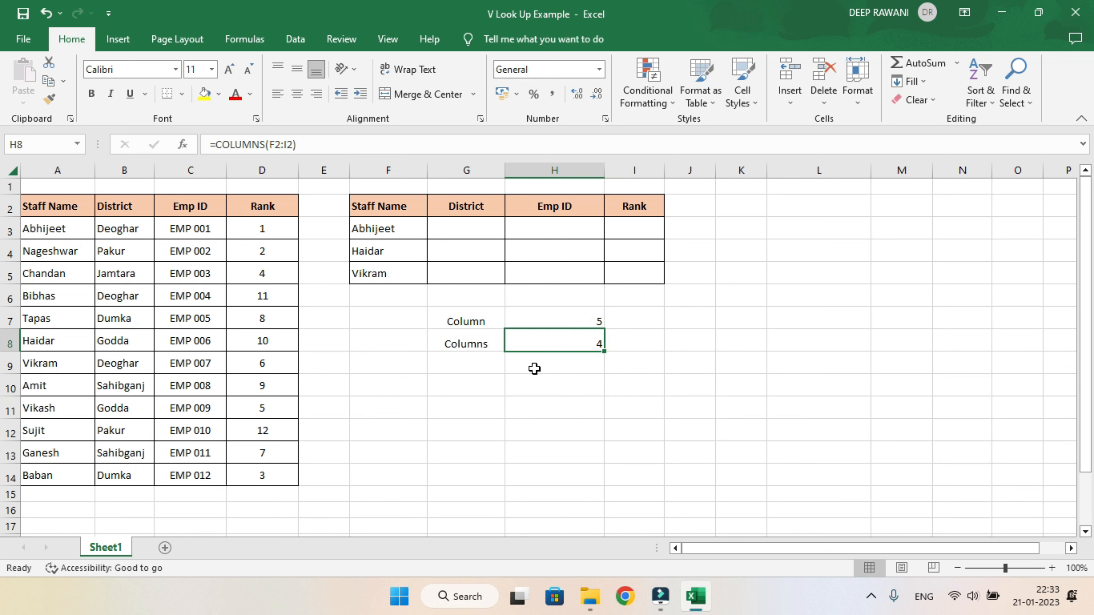
# Step: Clear the COLUMN and COLUMNS labels and example formulas from G7:H8
pyautogui.moveTo(464, 321); pyautogui.dragTo(582, 350)
pyautogui.press('Delete')
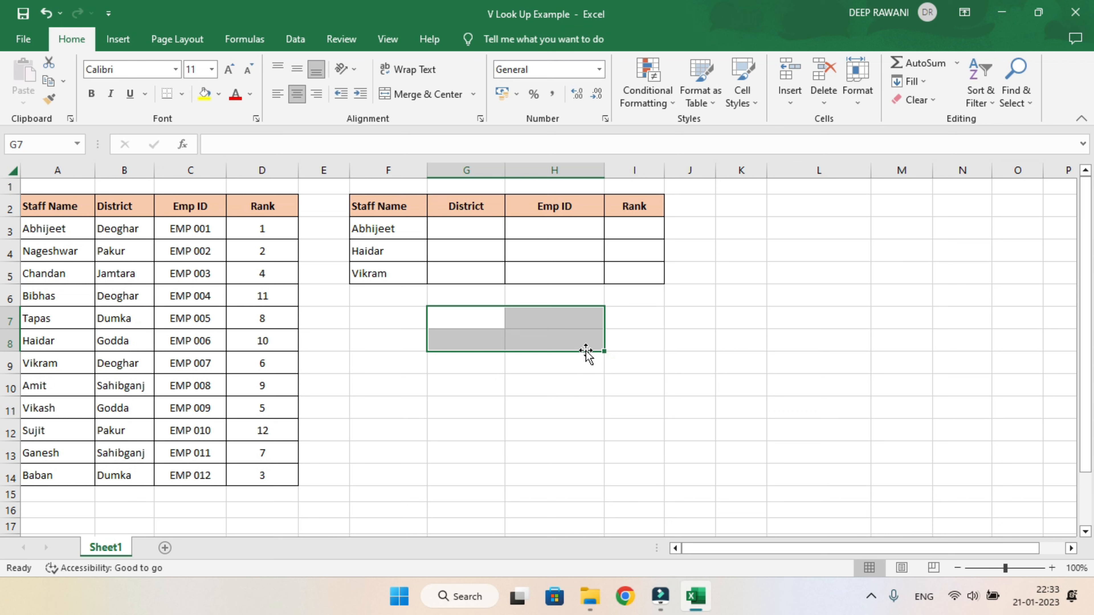
# Step: Enter =VLOOKUP(F3,$A$3:$D$14,2,0) in G3 to look up the first staff member's district
pyautogui.click(473, 228)
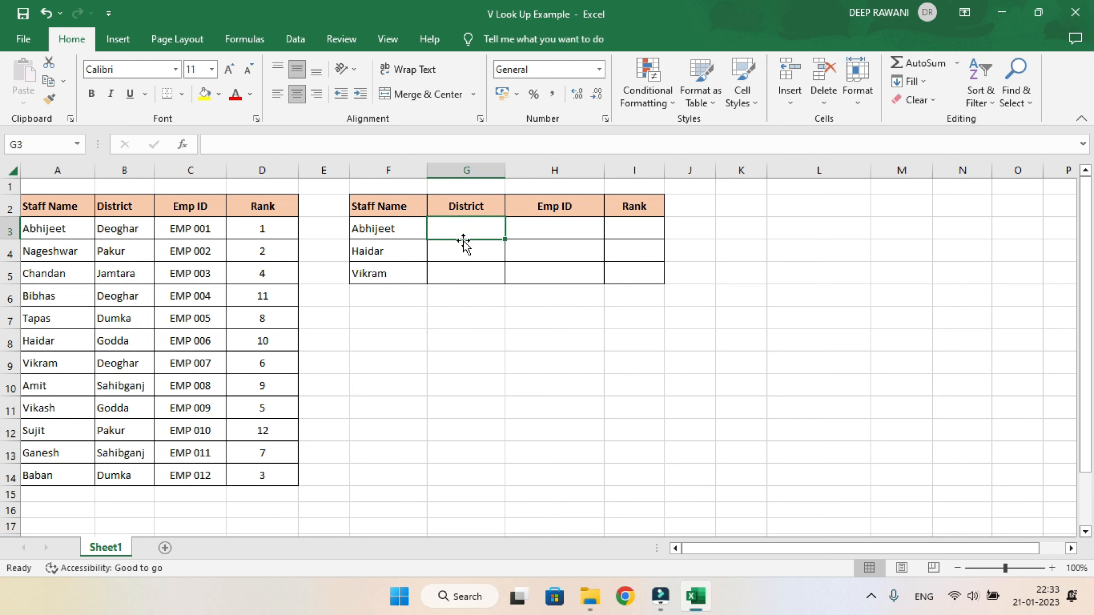
pyautogui.write('=vl')
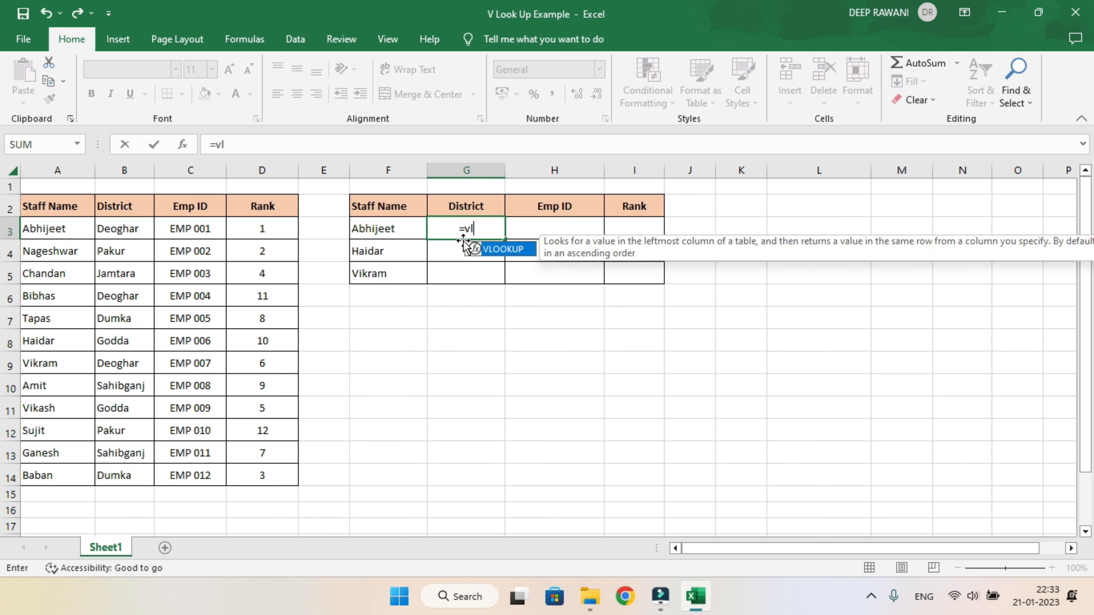
pyautogui.press('Tab')
pyautogui.press('Left')
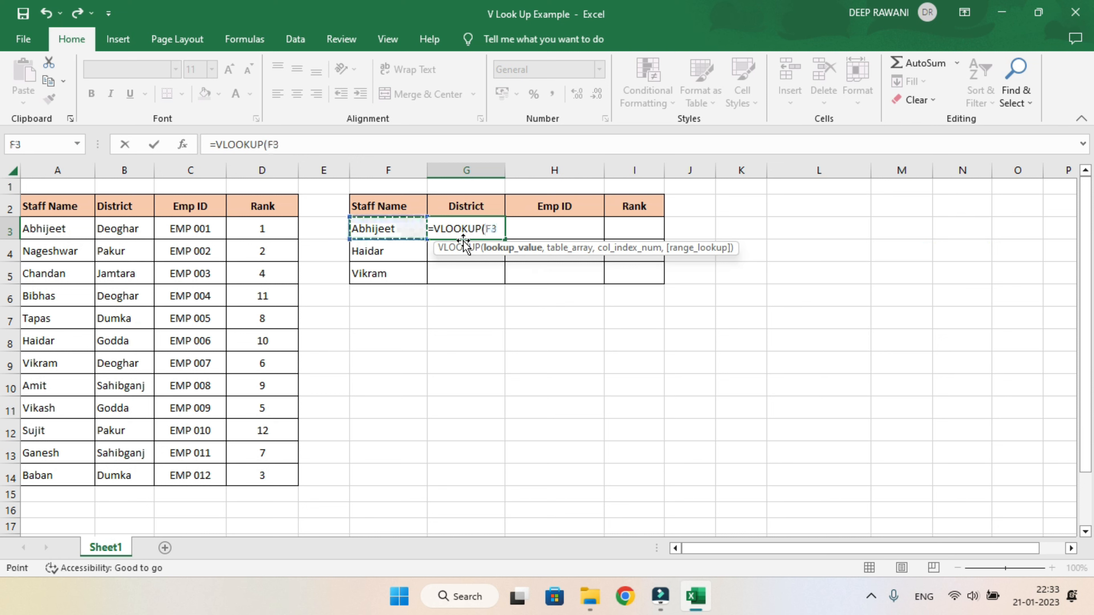
pyautogui.write(',')
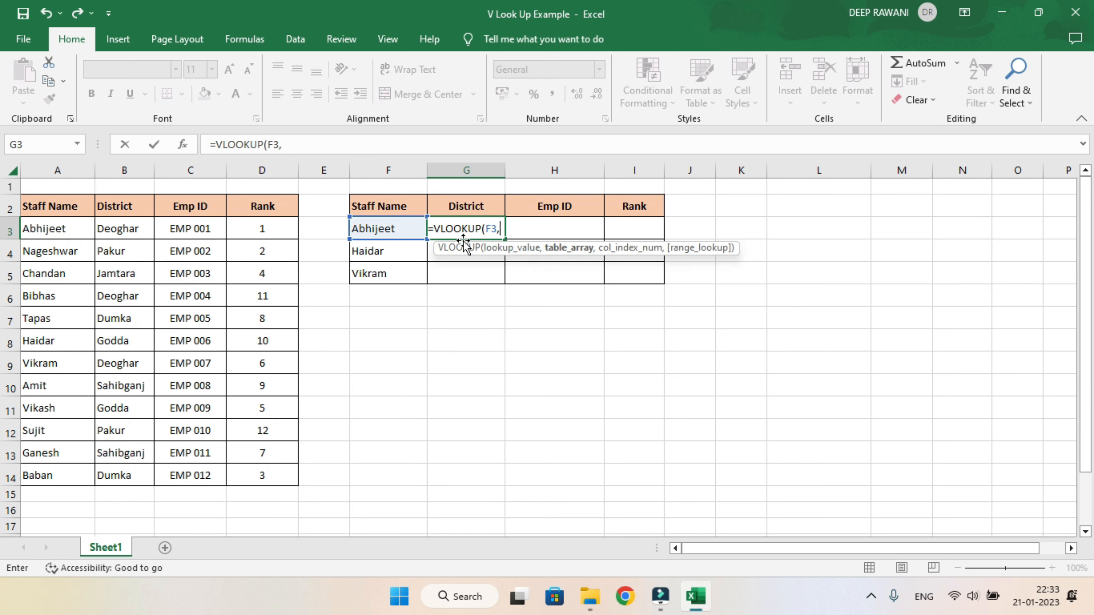
pyautogui.moveTo(49, 231); pyautogui.dragTo(258, 463)
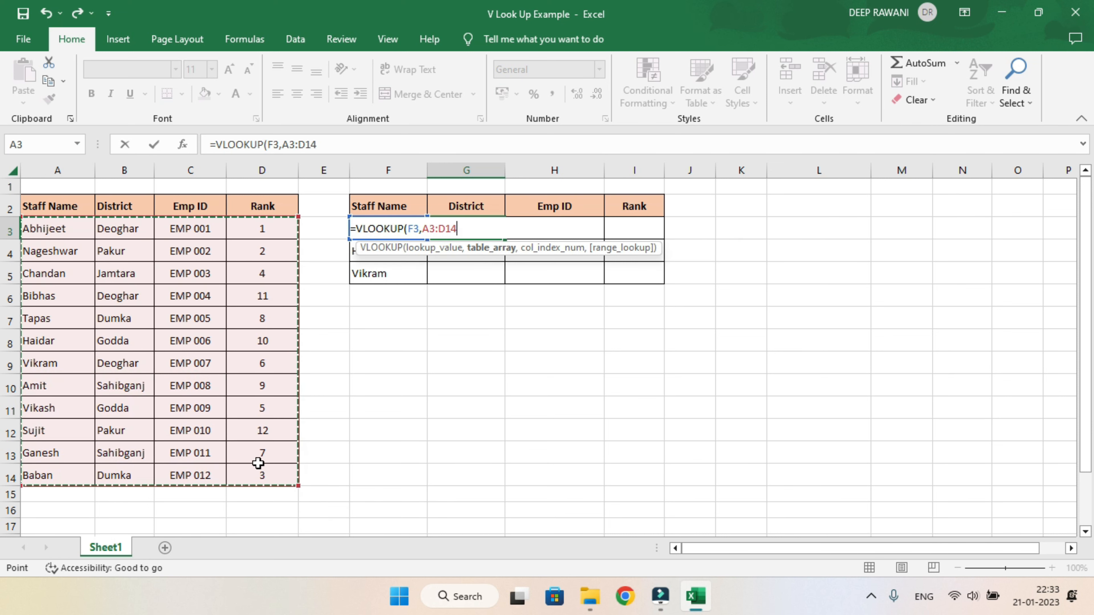
pyautogui.press('F4')
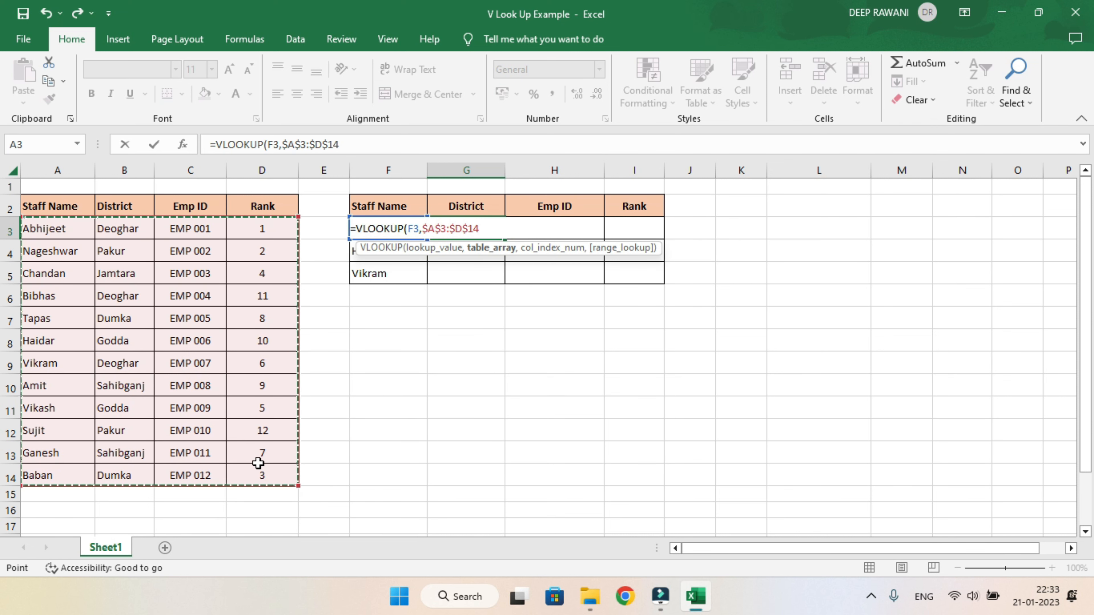
pyautogui.write(',')
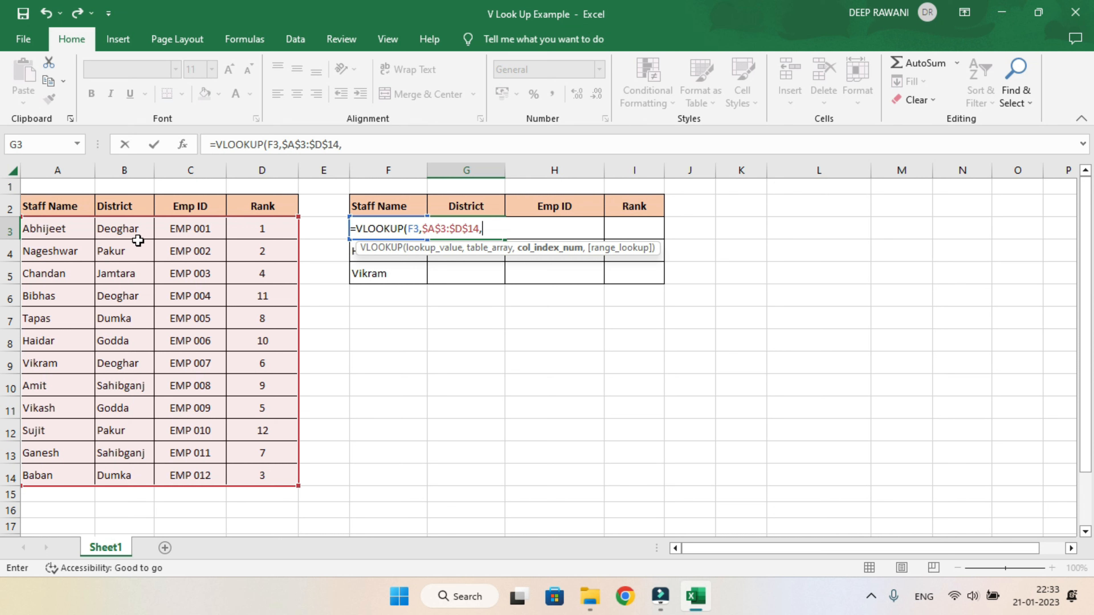
pyautogui.write(',0)')
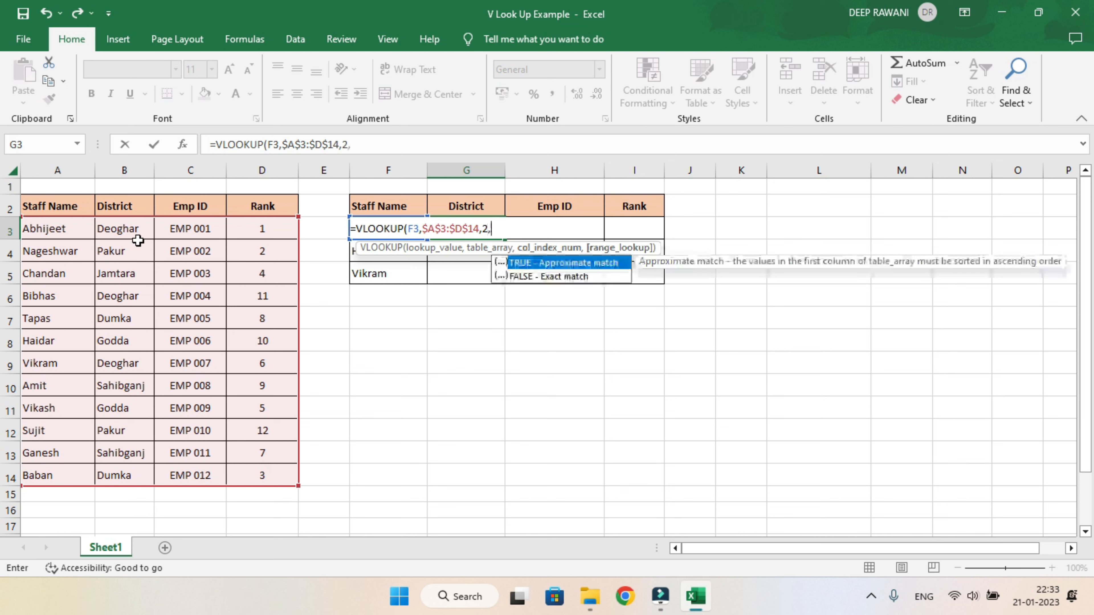
pyautogui.press('Return')
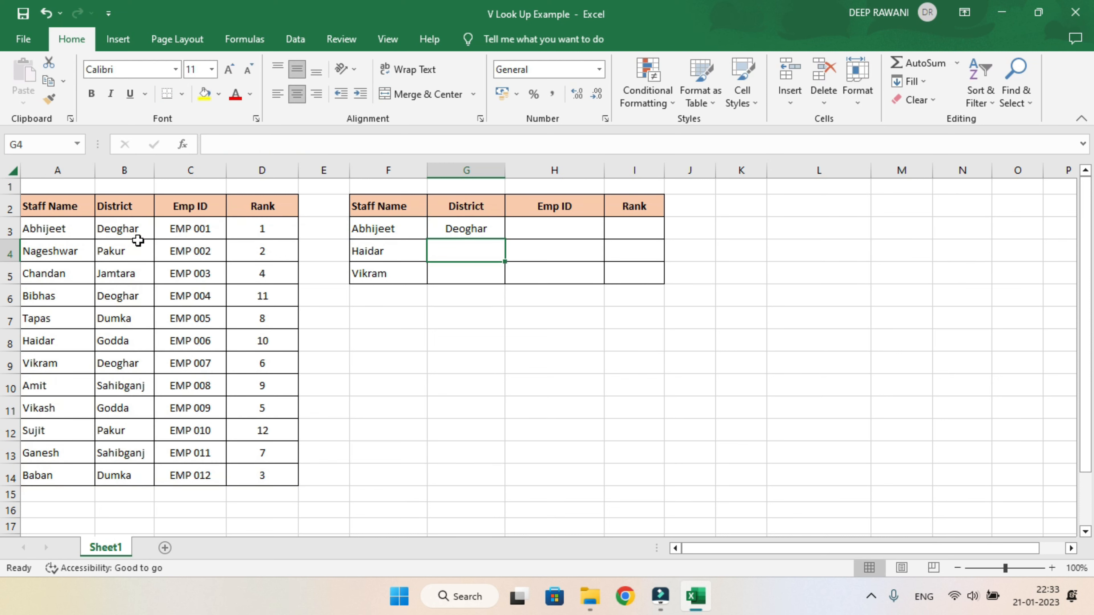
# Step: Enter =VLOOKUP(F3,$A$3:$D$14,3,0) in H3 to look up the first staff member's Emp ID
pyautogui.click(548, 230)
pyautogui.write('=vl')
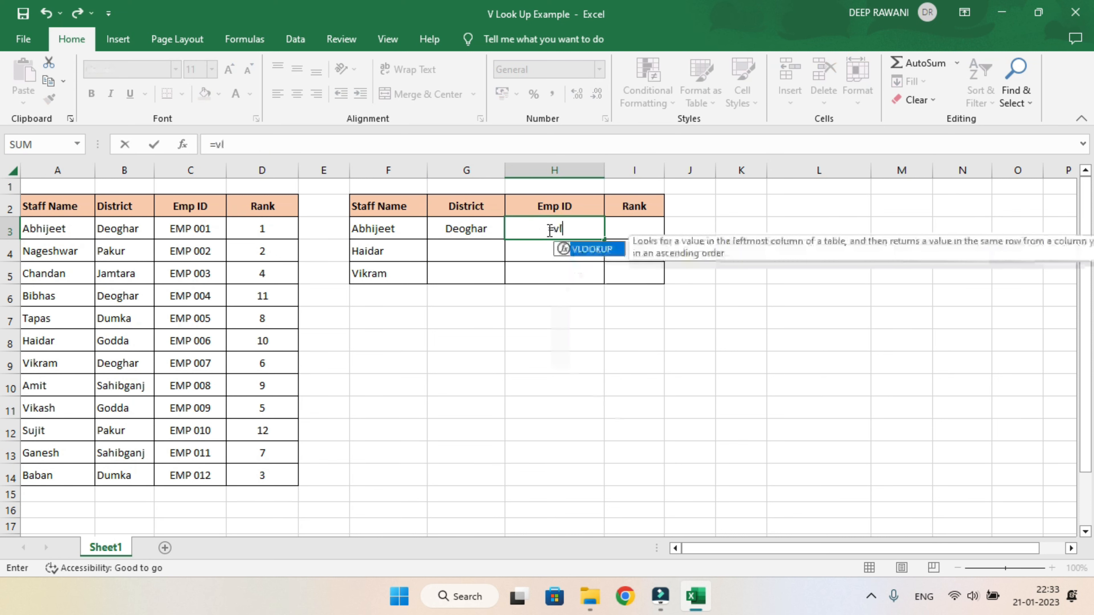
pyautogui.press('Tab')
pyautogui.click(379, 229)
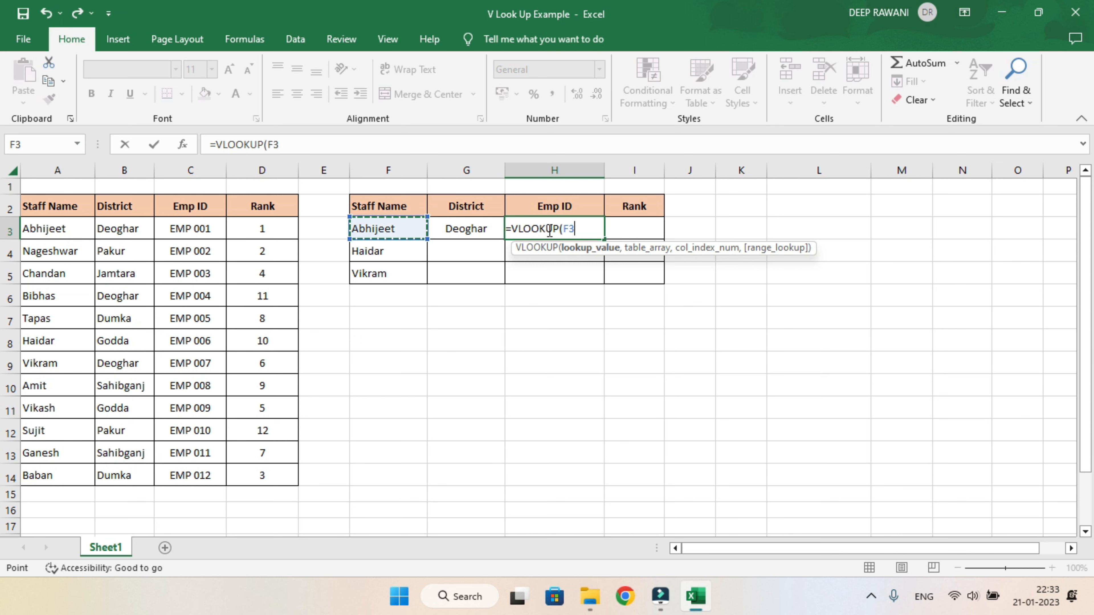
pyautogui.write(',')
pyautogui.moveTo(50, 228); pyautogui.dragTo(269, 466)
pyautogui.press('F4')
pyautogui.write(',3,0)')
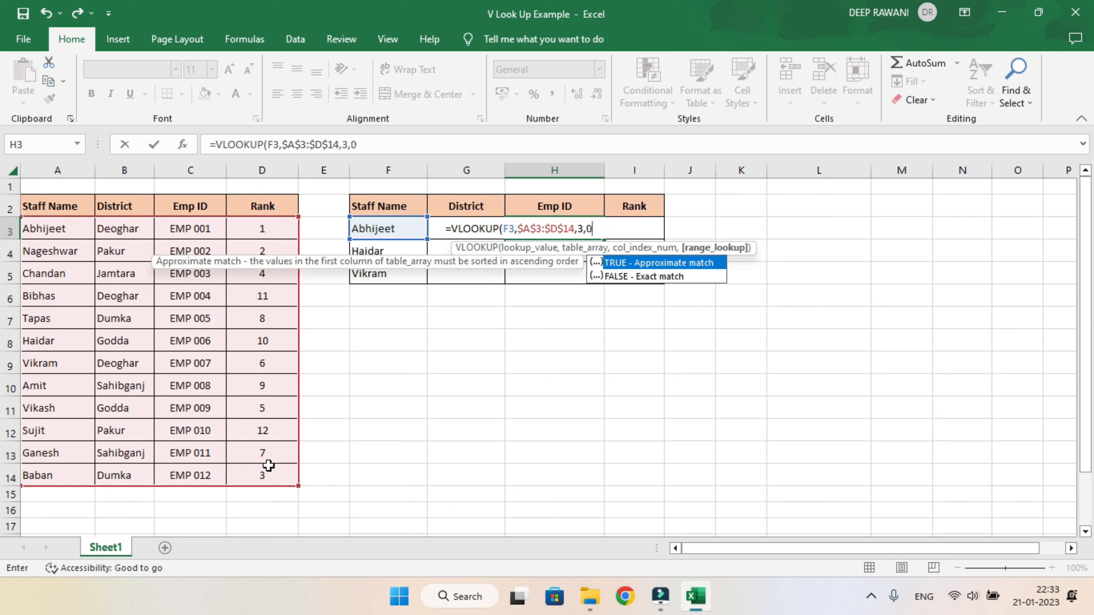
pyautogui.press('Return')
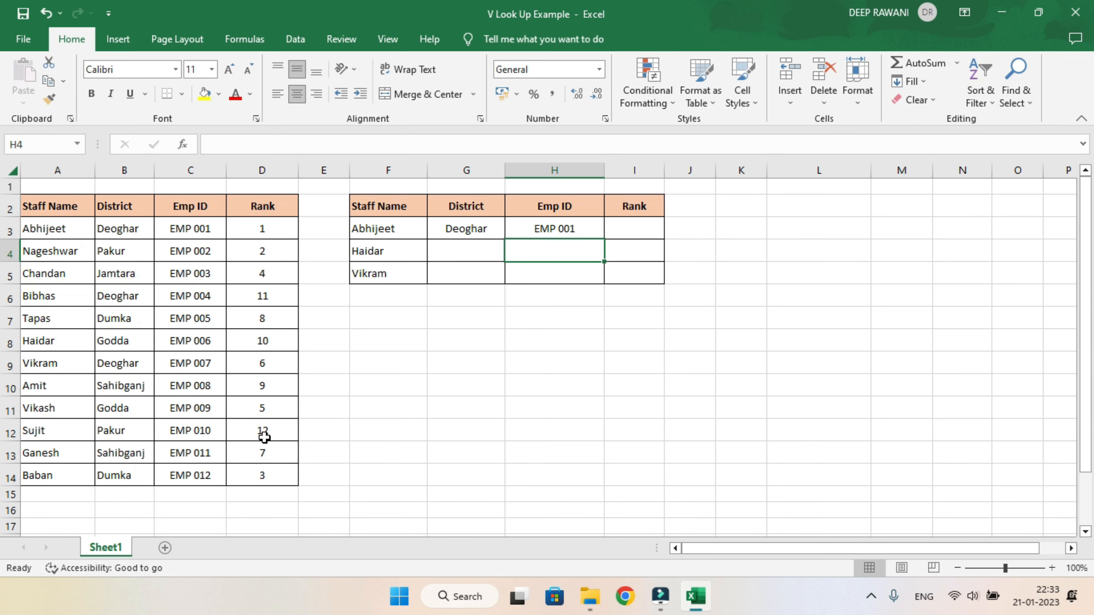
# Step: Enter =VLOOKUP(F3,$A$3:$D$14,4,0) in I3 to look up the first staff member's rank
pyautogui.click(641, 225)
pyautogui.write('=vl')
pyautogui.press('Tab')
pyautogui.press('Left')
pyautogui.press('Left')
pyautogui.press('Left')
pyautogui.write(',')
pyautogui.moveTo(86, 235); pyautogui.dragTo(245, 467)
pyautogui.press('F4')
pyautogui.write(',4,0')
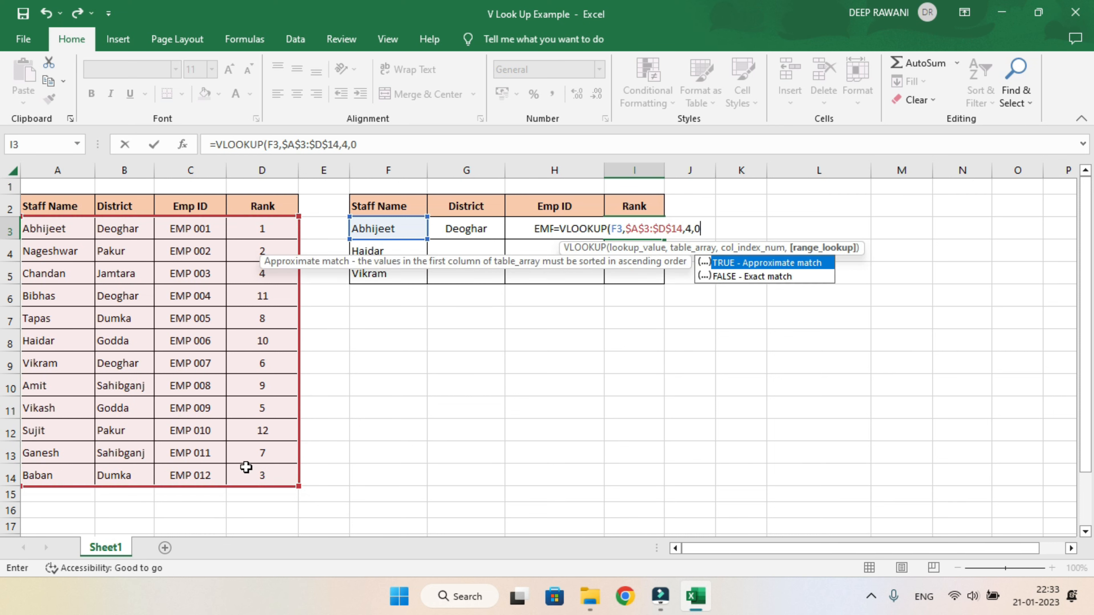
pyautogui.press('Return')
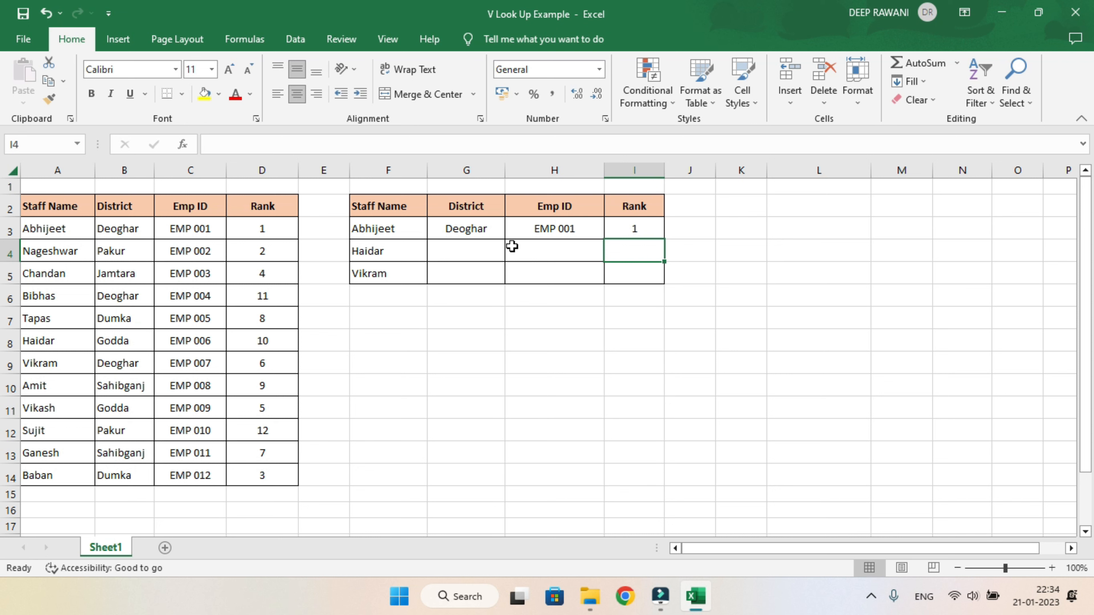
# Step: Start a VLOOKUP formula in the empty cell G3 with lookup value F3 and absolute table array $A$3:$D$14
pyautogui.click(458, 230)
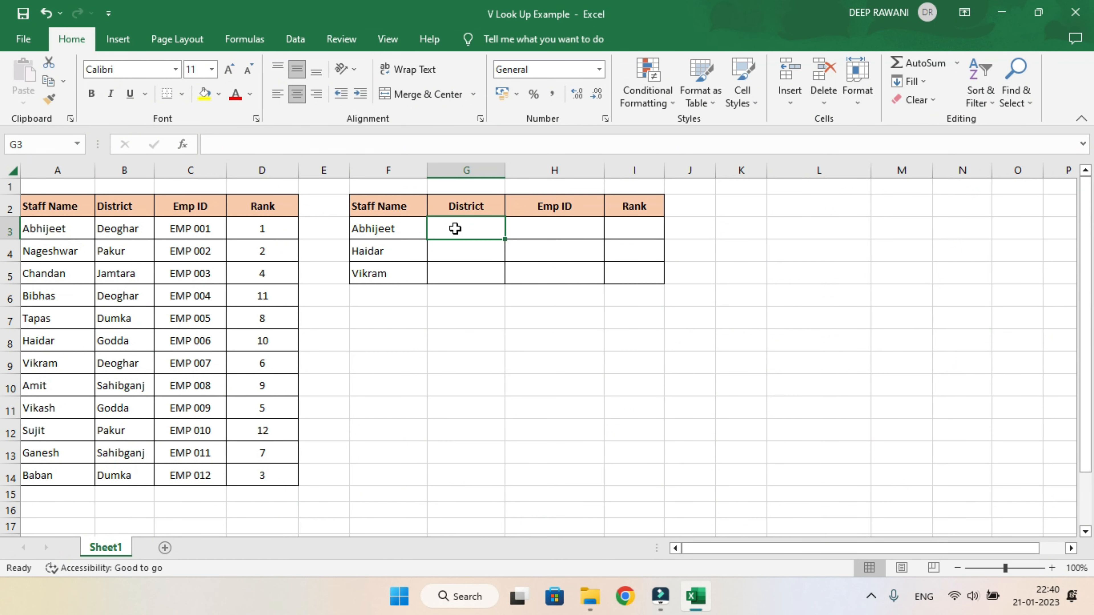
pyautogui.click(455, 228)
pyautogui.write('=vl')
pyautogui.press('Tab')
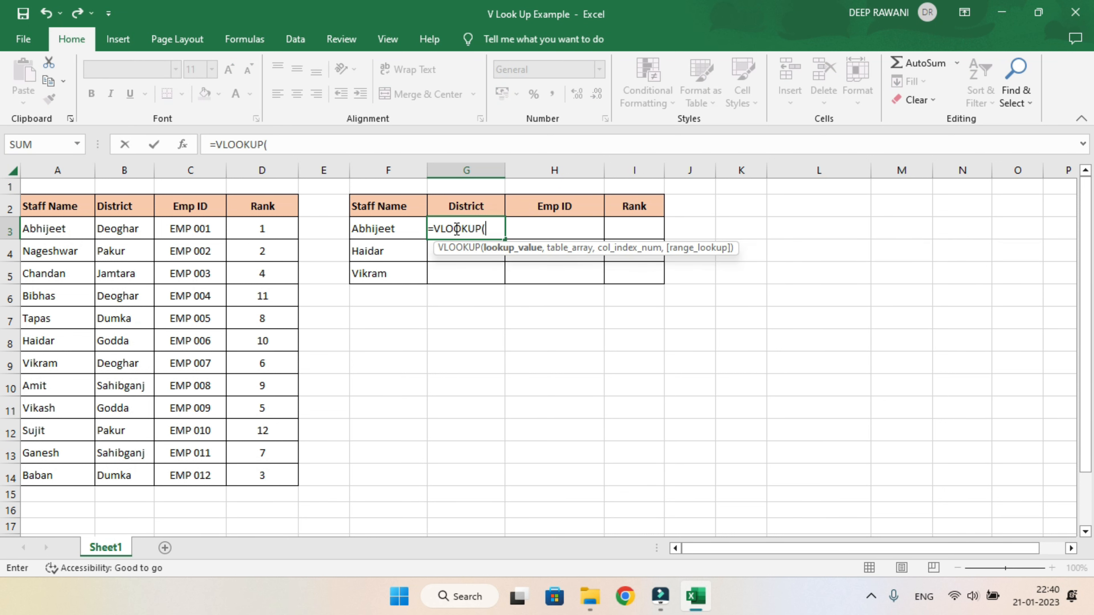
pyautogui.click(379, 229)
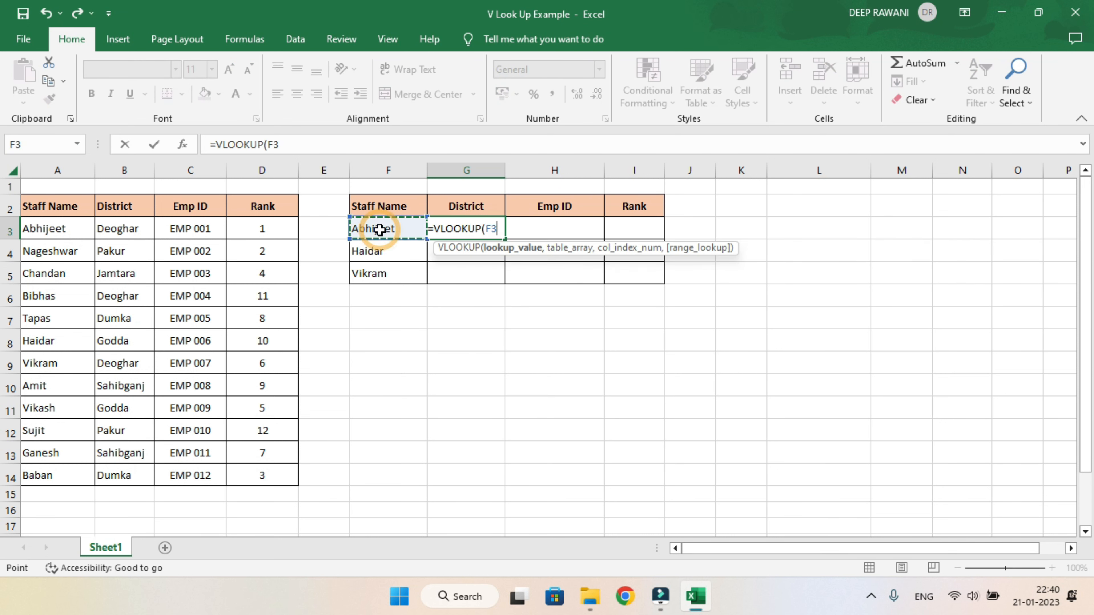
pyautogui.write(',')
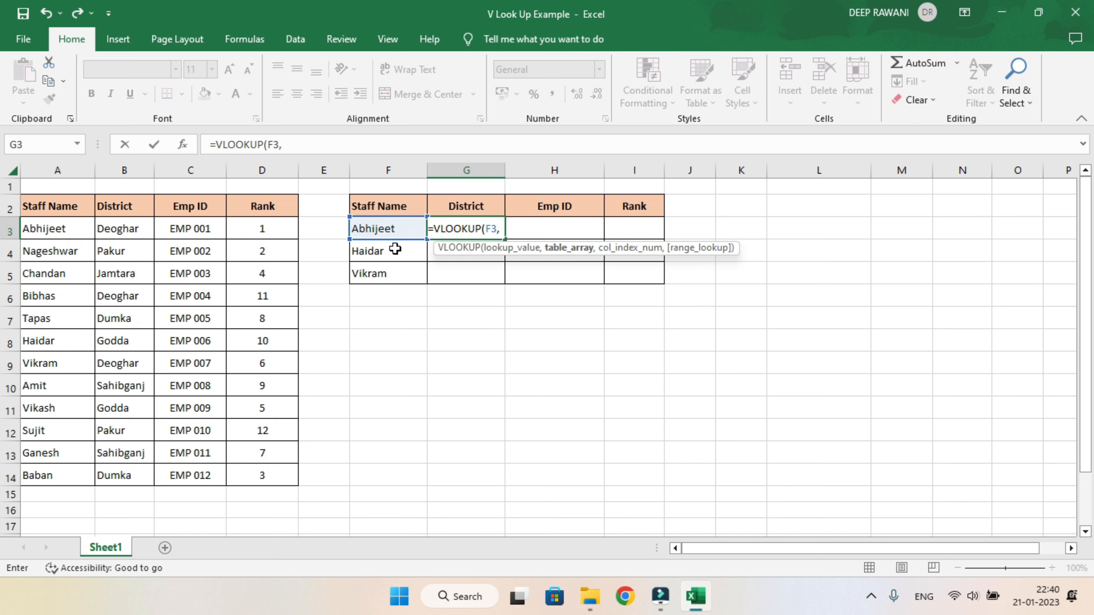
pyautogui.moveTo(54, 228); pyautogui.dragTo(264, 472)
pyautogui.press('F4')
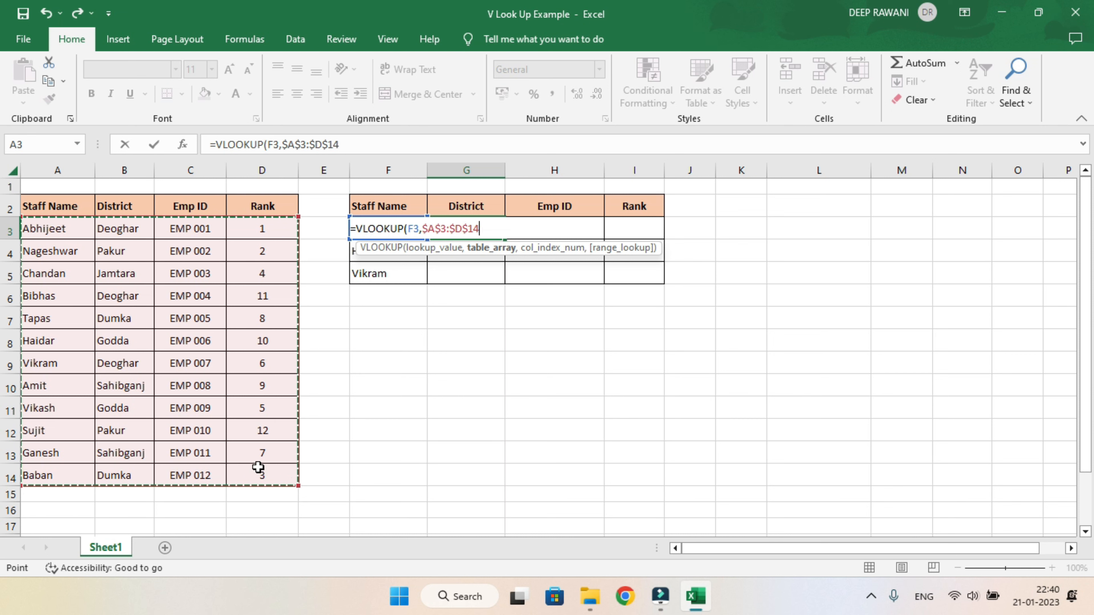
# Step: Complete G3's VLOOKUP with COLUMN(B1) as the column index and 0 for an exact match
pyautogui.write(',')
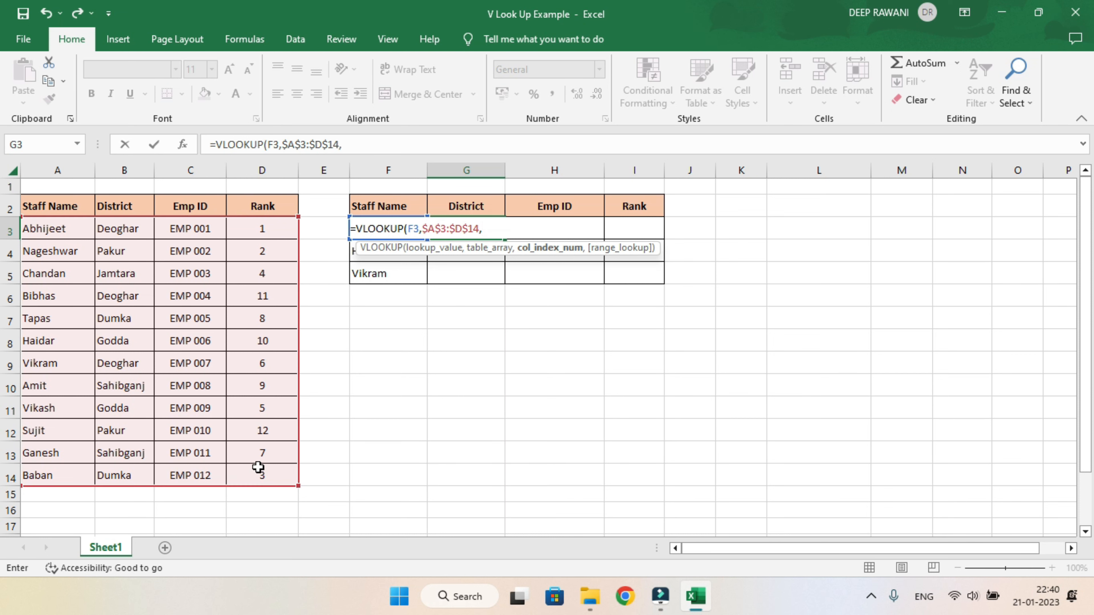
pyautogui.write('col')
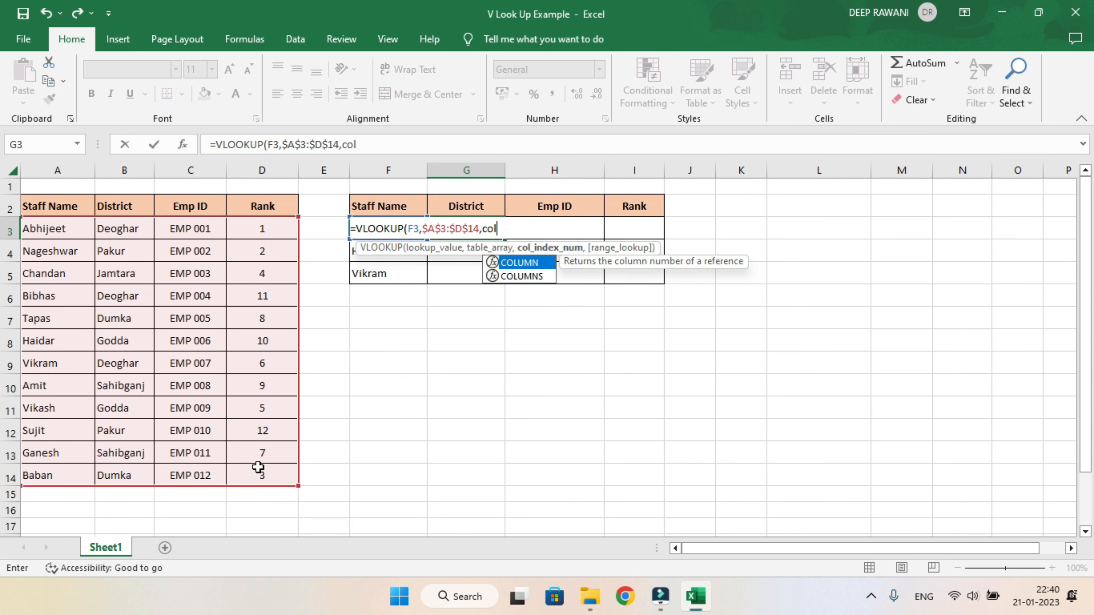
pyautogui.write('umn')
pyautogui.press('Tab')
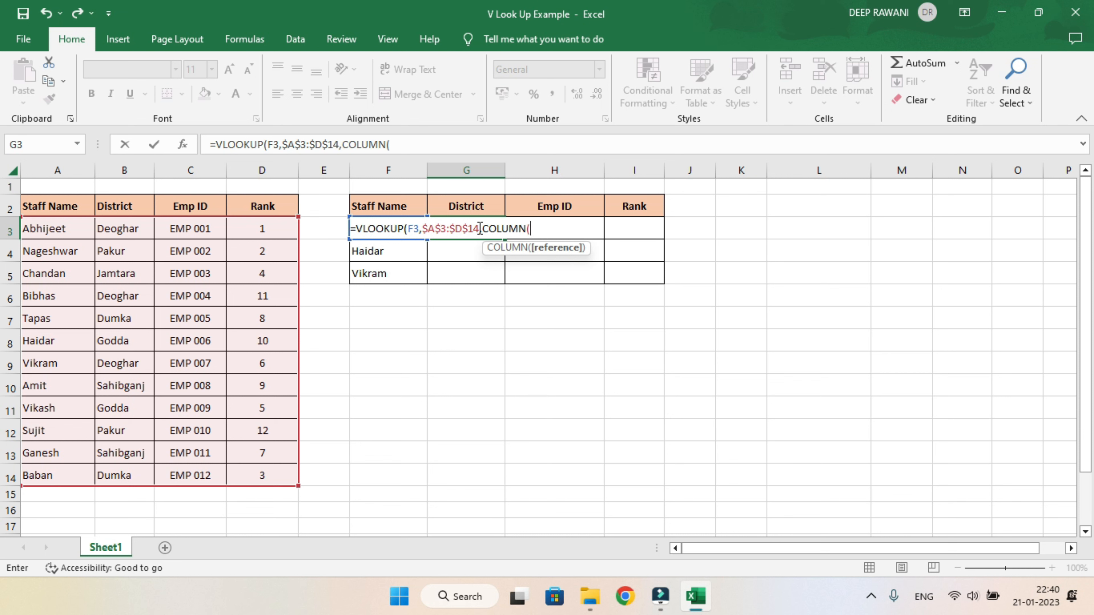
pyautogui.click(122, 186)
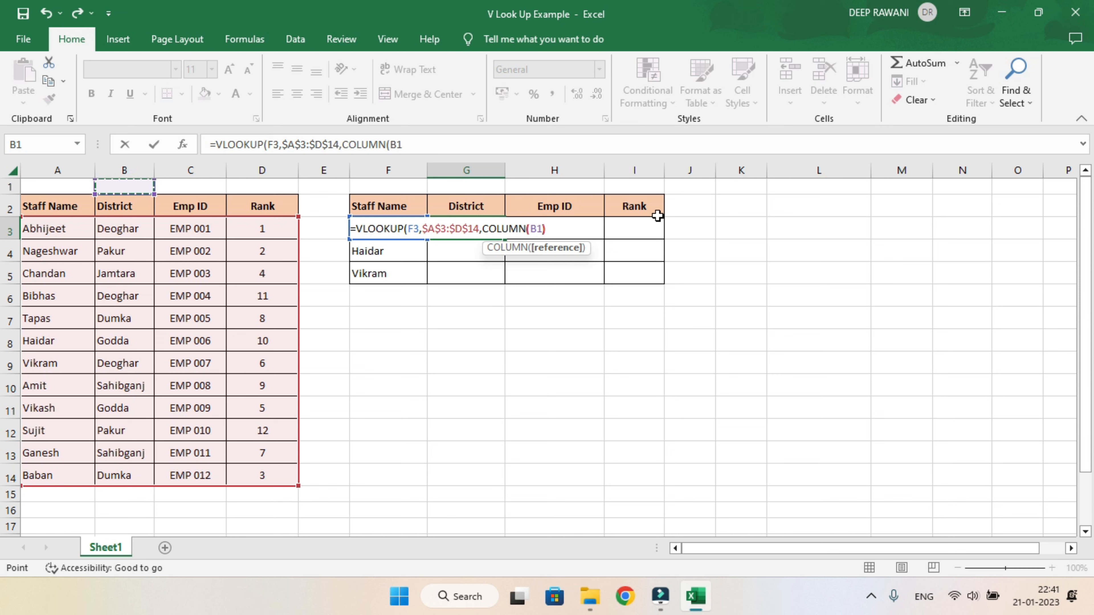
pyautogui.write('),')
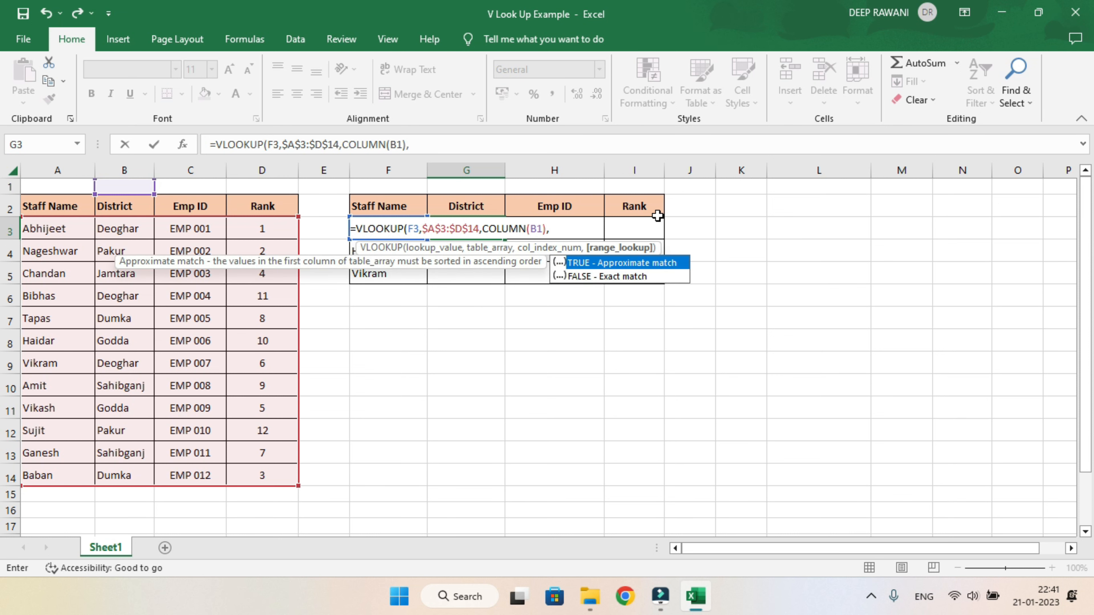
pyautogui.write('0)')
pyautogui.press('Return')
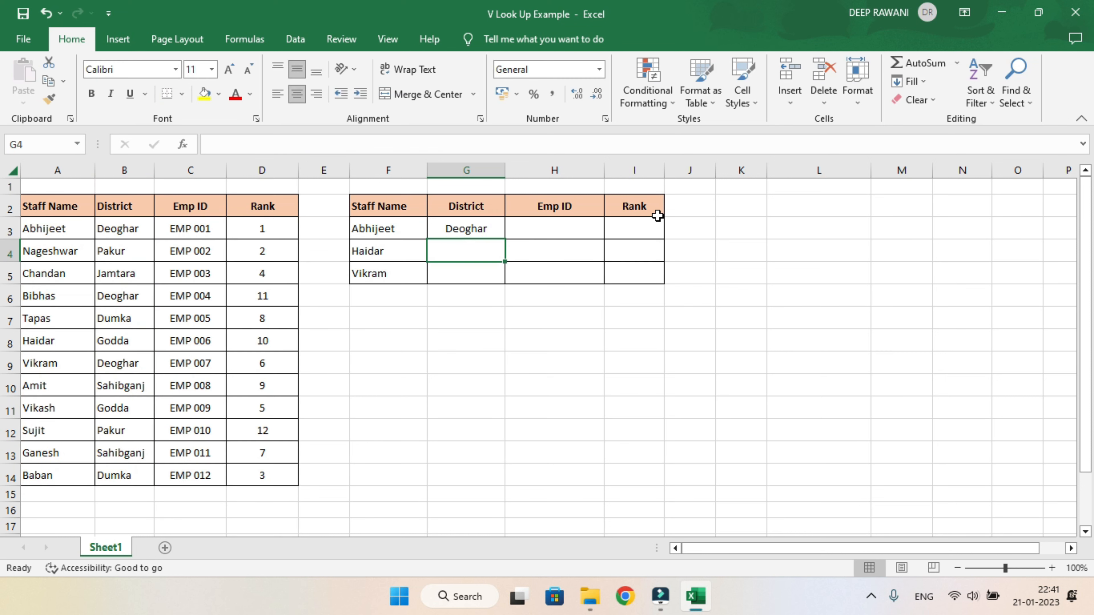
# Step: Fill the G3 formula across to I3 and inspect the references in H3's copied formula
pyautogui.click(478, 231)
pyautogui.moveTo(505, 239); pyautogui.dragTo(651, 237)
pyautogui.click(551, 231)
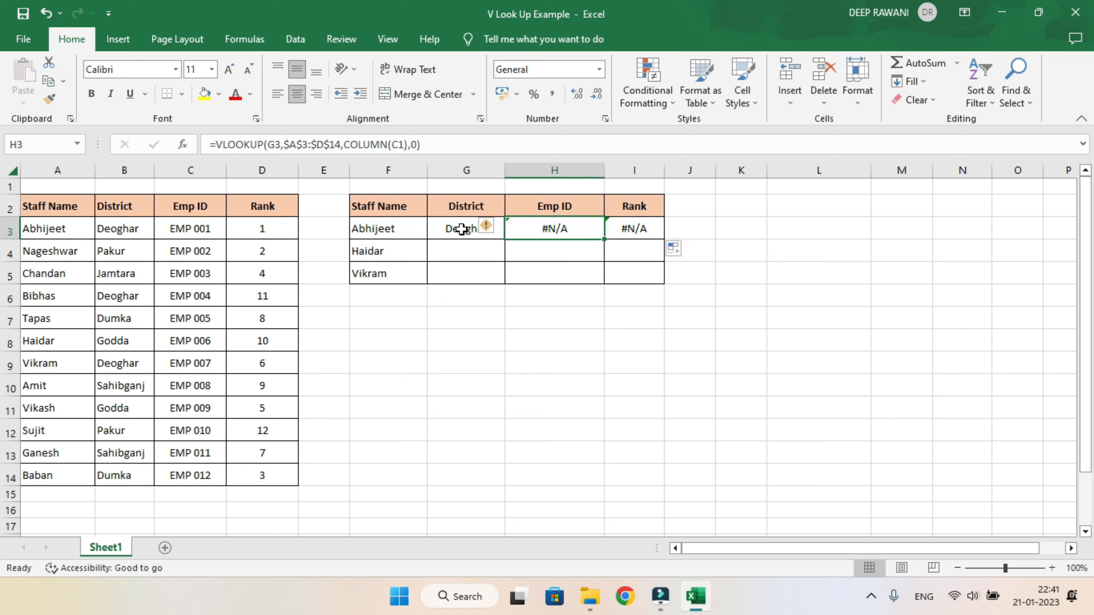
pyautogui.doubleClick(554, 229)
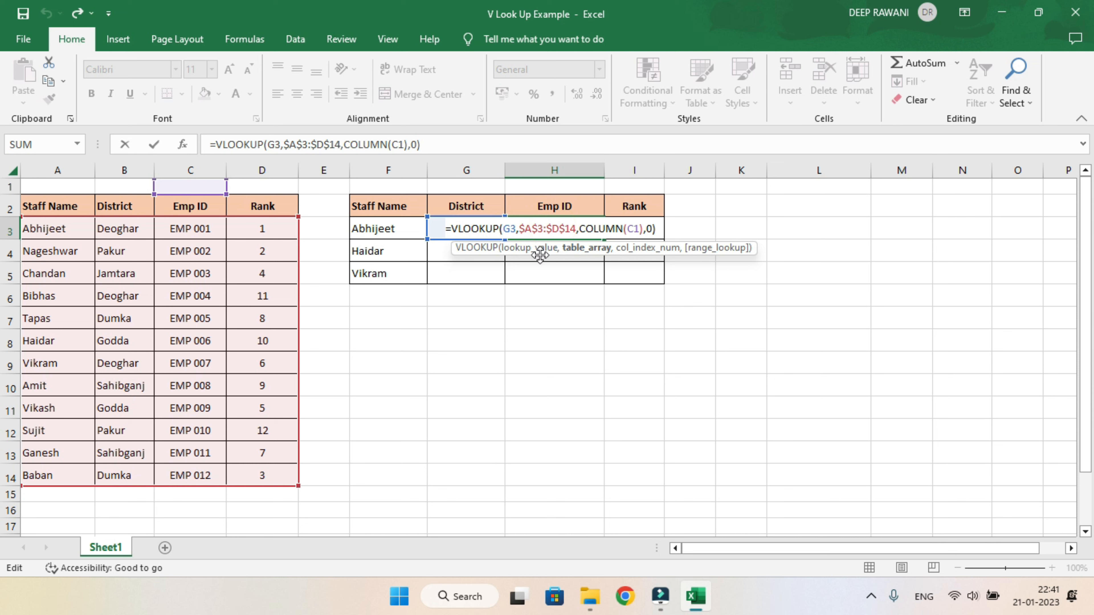
pyautogui.press('Escape')
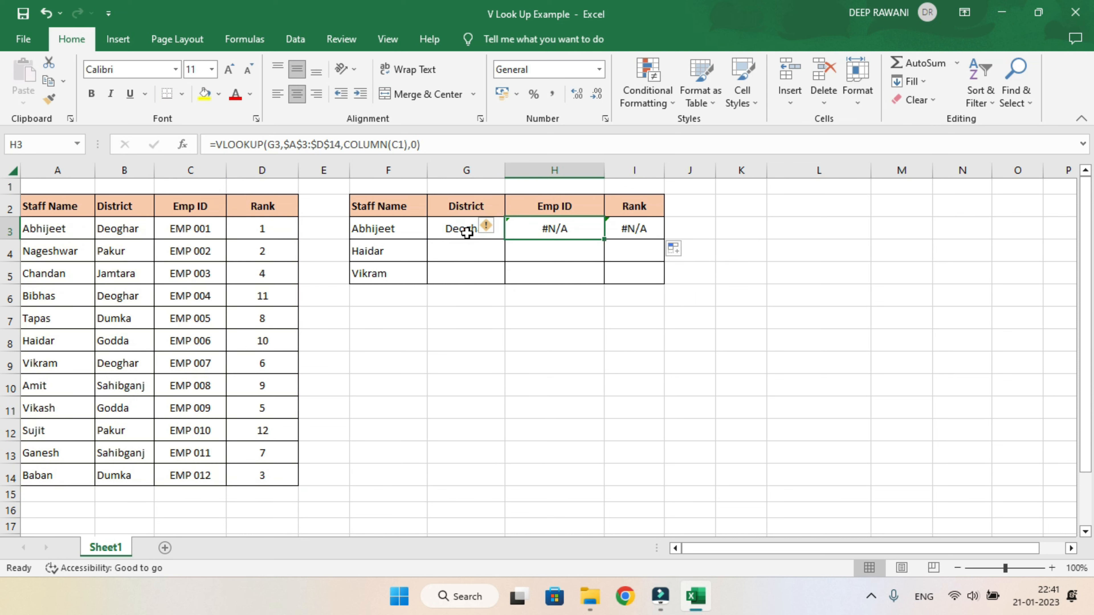
# Step: Make the lookup value in G3's VLOOKUP formula an absolute reference, $F$3
pyautogui.click(459, 229)
pyautogui.doubleClick(274, 144)
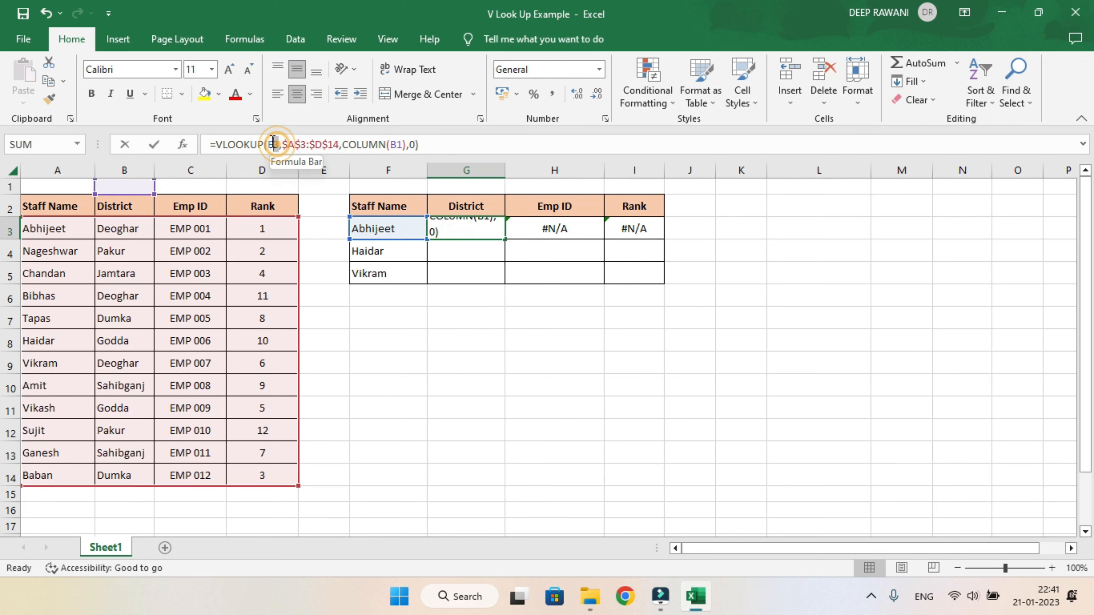
pyautogui.press('F4')
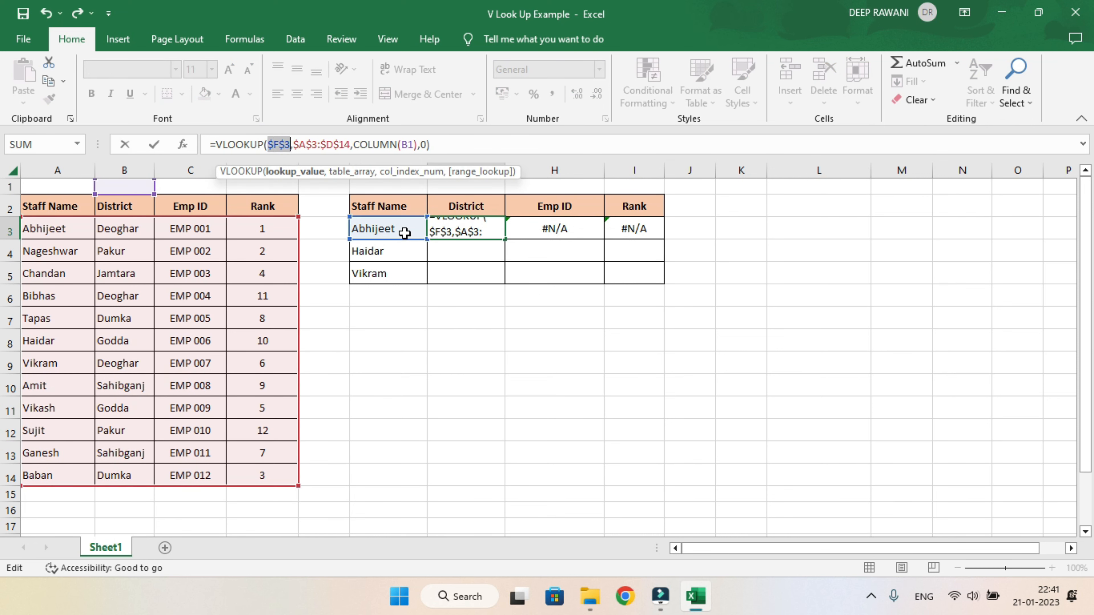
pyautogui.press('Return')
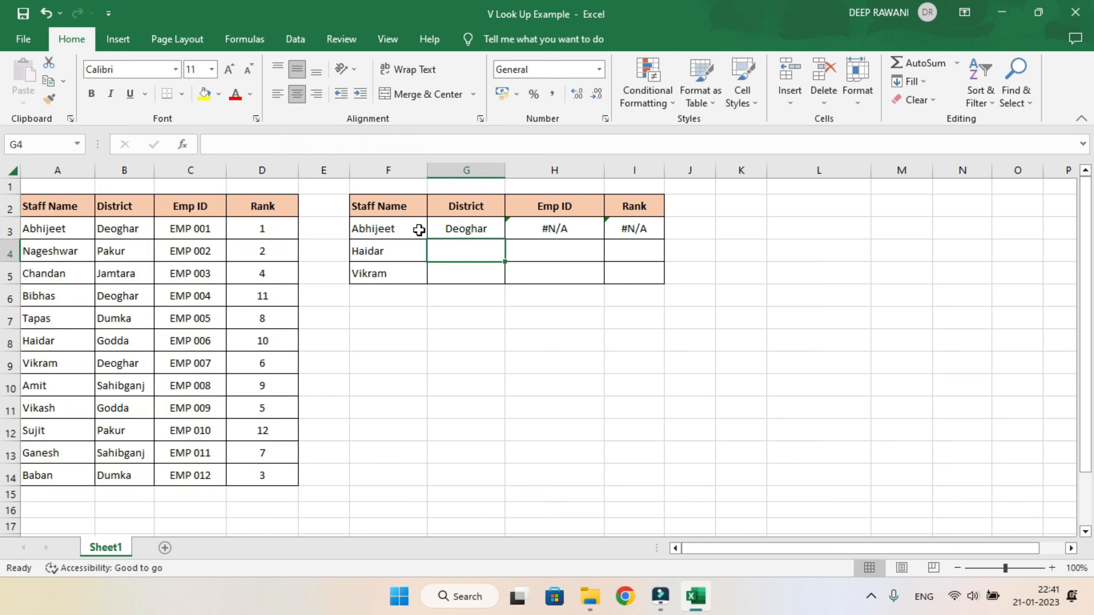
# Step: Fill G3's formula with the absolute lookup value across to I3 and inspect the COLUMN reference in H3's copy
pyautogui.click(459, 222)
pyautogui.moveTo(507, 238); pyautogui.dragTo(649, 251)
pyautogui.click(540, 224)
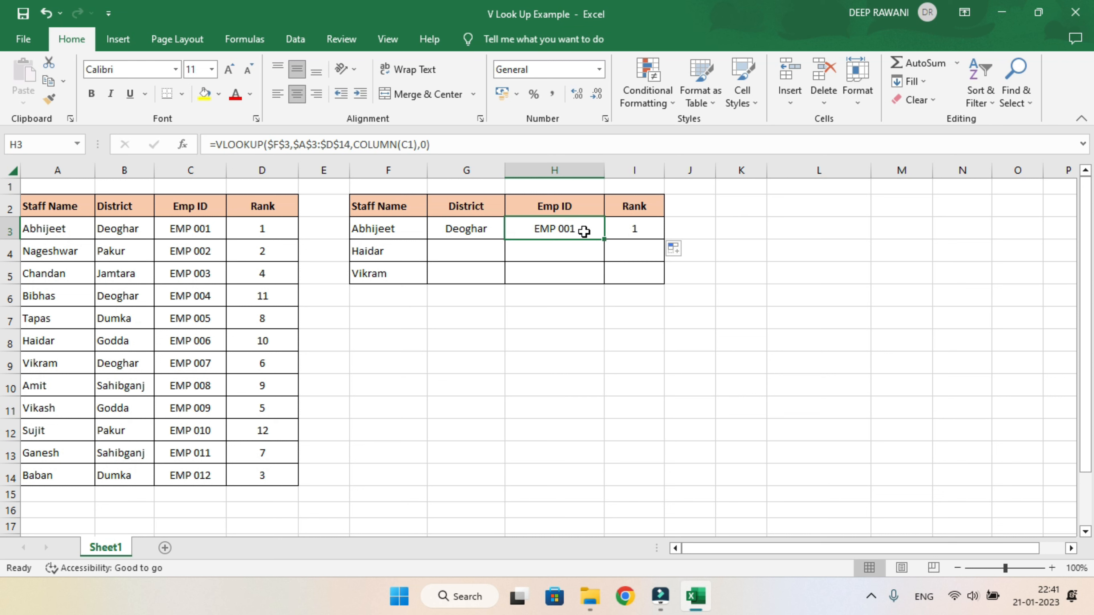
pyautogui.doubleClick(555, 228)
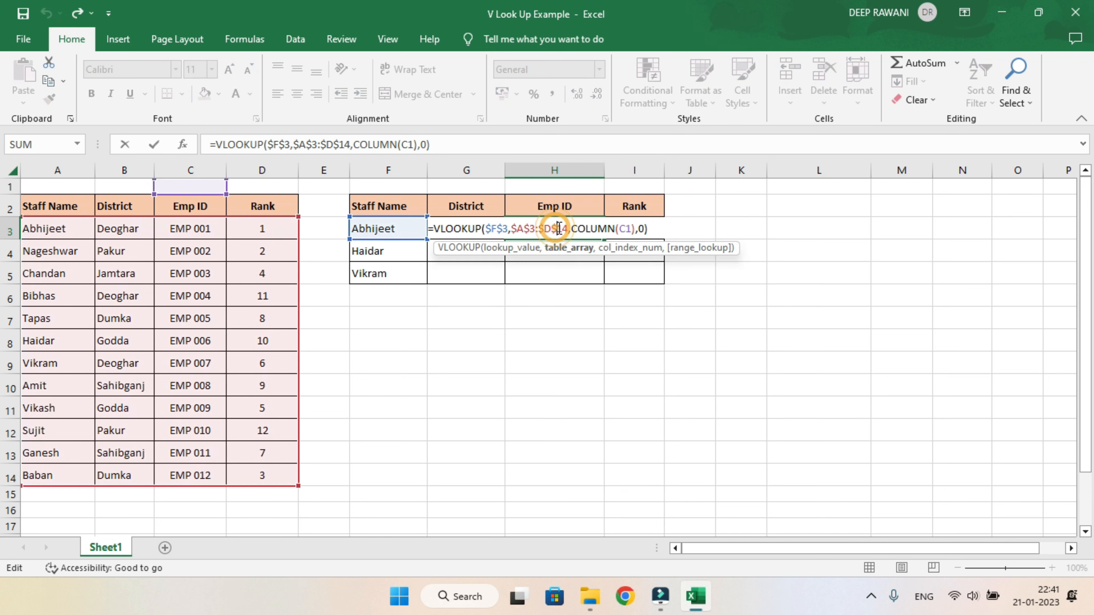
pyautogui.click(629, 228)
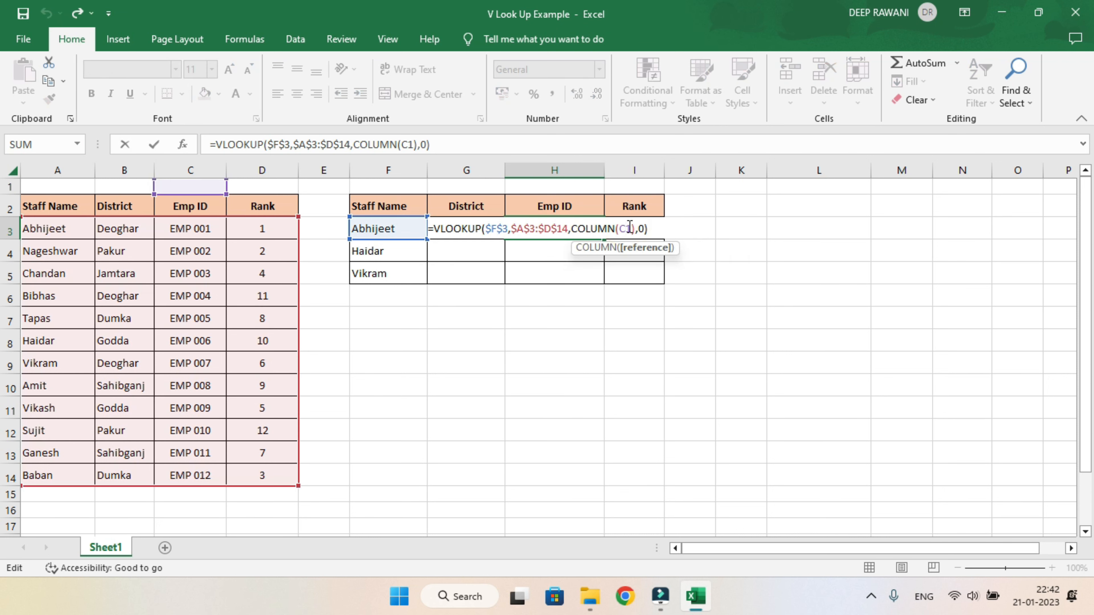
pyautogui.doubleClick(627, 229)
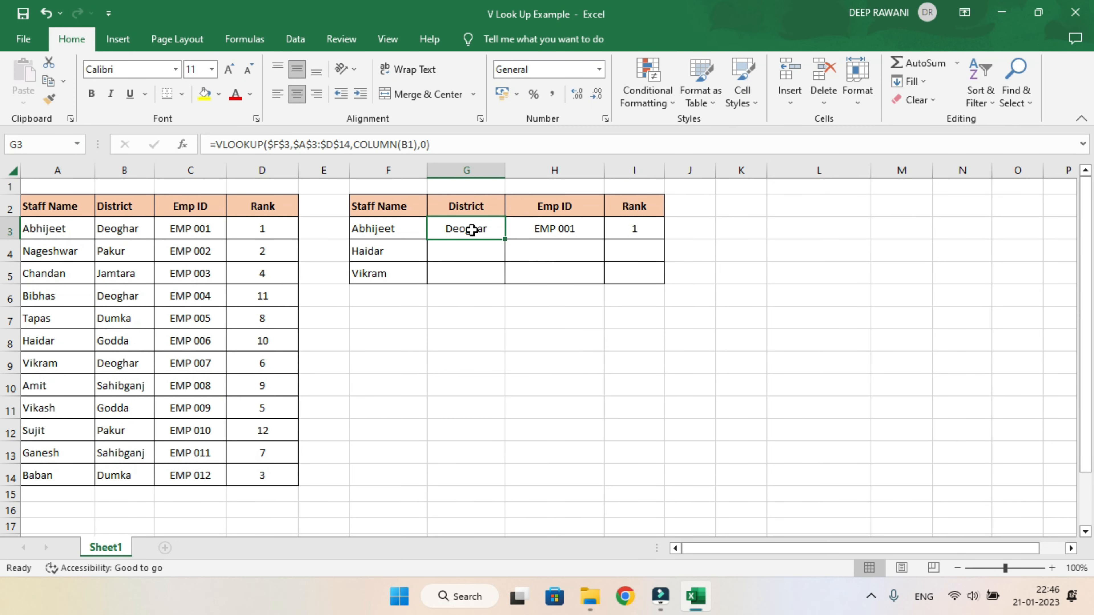
# Step: Fill the formulas in G3:I3 down to row 5
pyautogui.moveTo(467, 231); pyautogui.dragTo(632, 235)
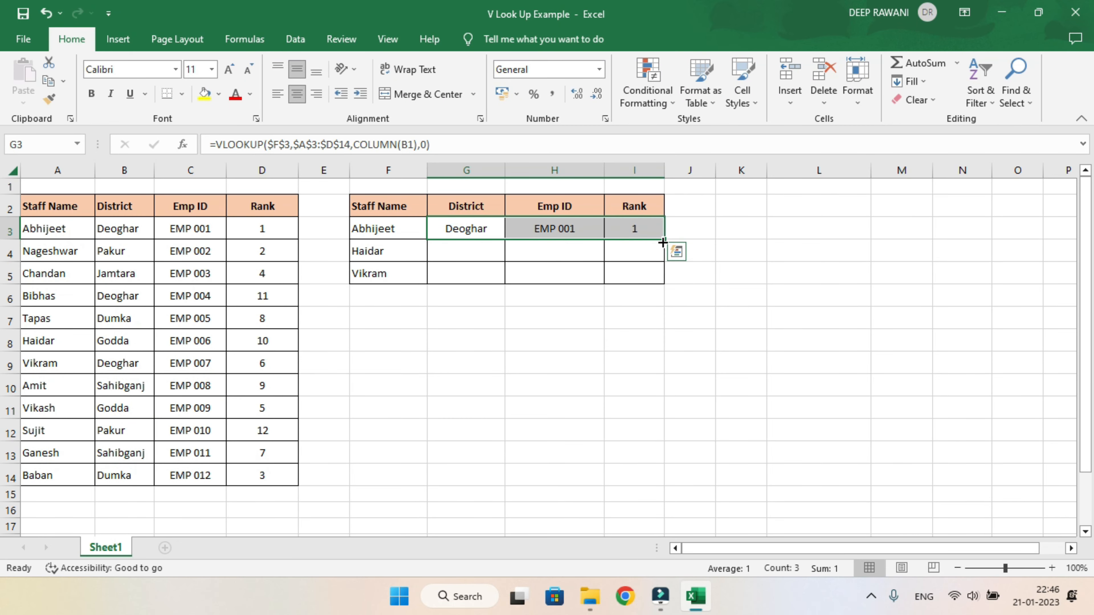
pyautogui.click(663, 239)
pyautogui.moveTo(663, 240); pyautogui.dragTo(664, 280)
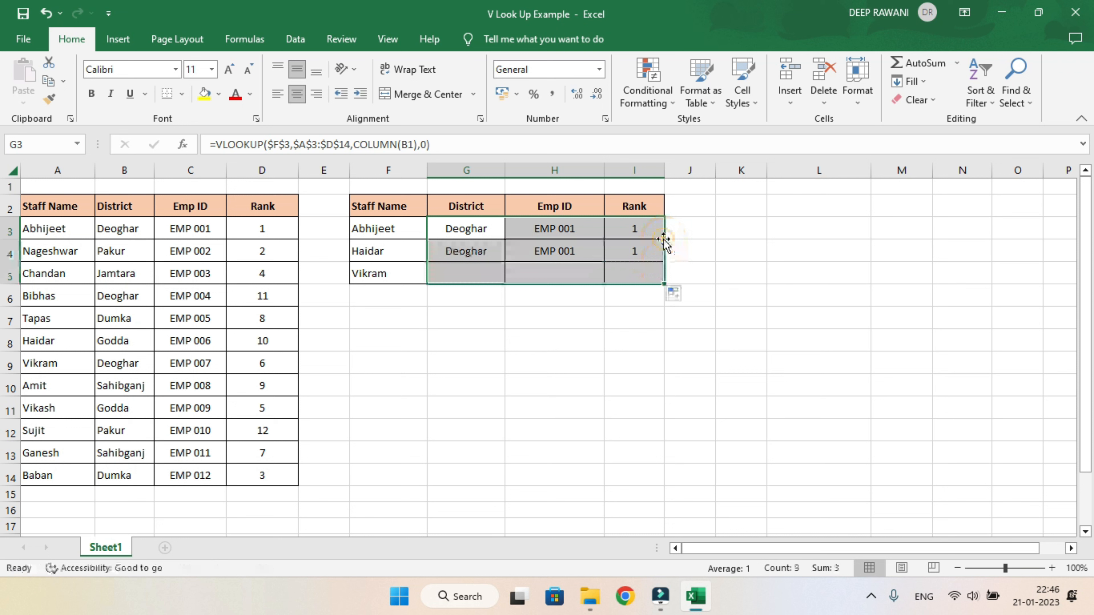
# Step: Compare the lookup reference in G4's copied formula with G3's and with the staff names in column F
pyautogui.click(494, 253)
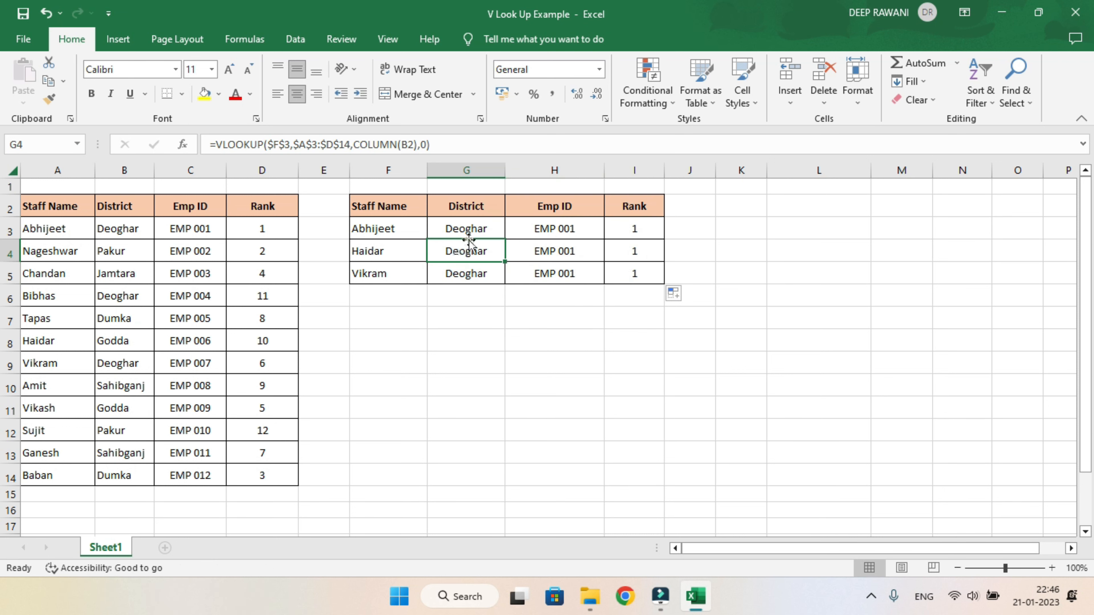
pyautogui.click(453, 228)
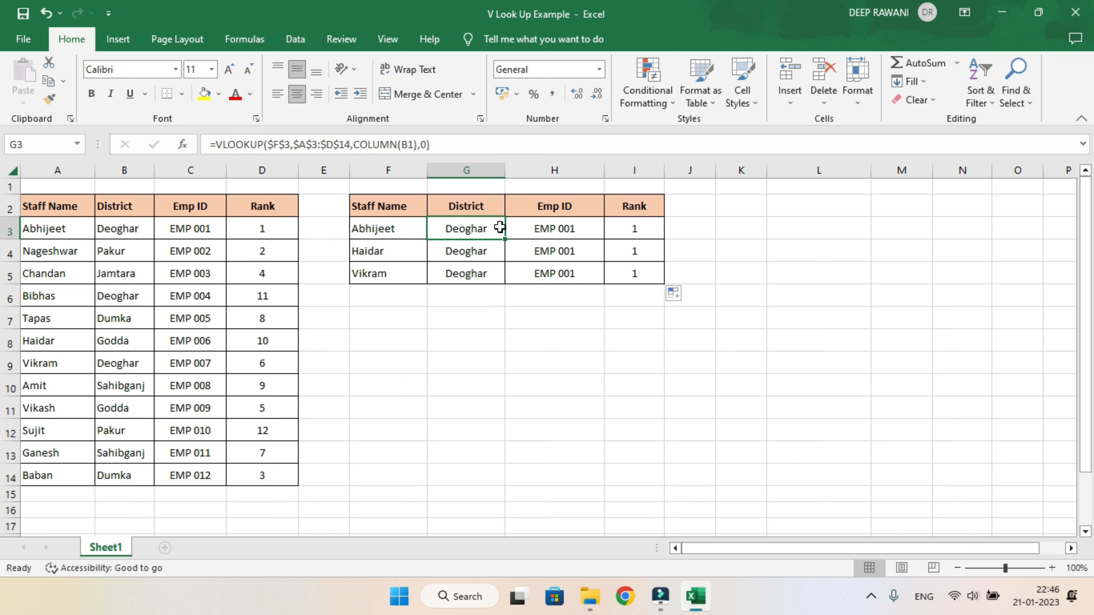
pyautogui.doubleClick(458, 251)
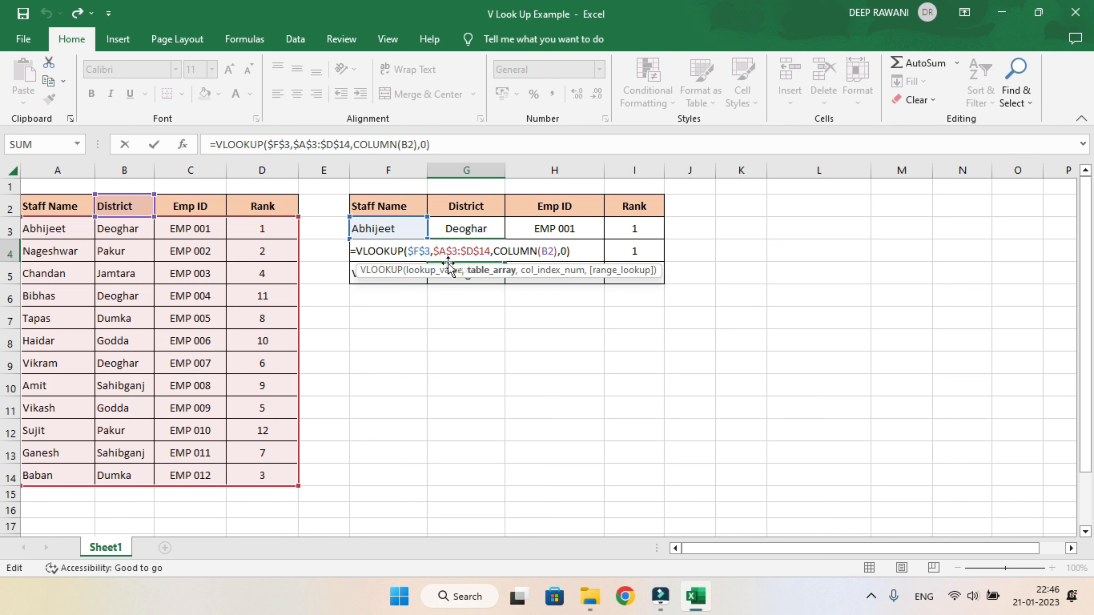
pyautogui.press('Escape')
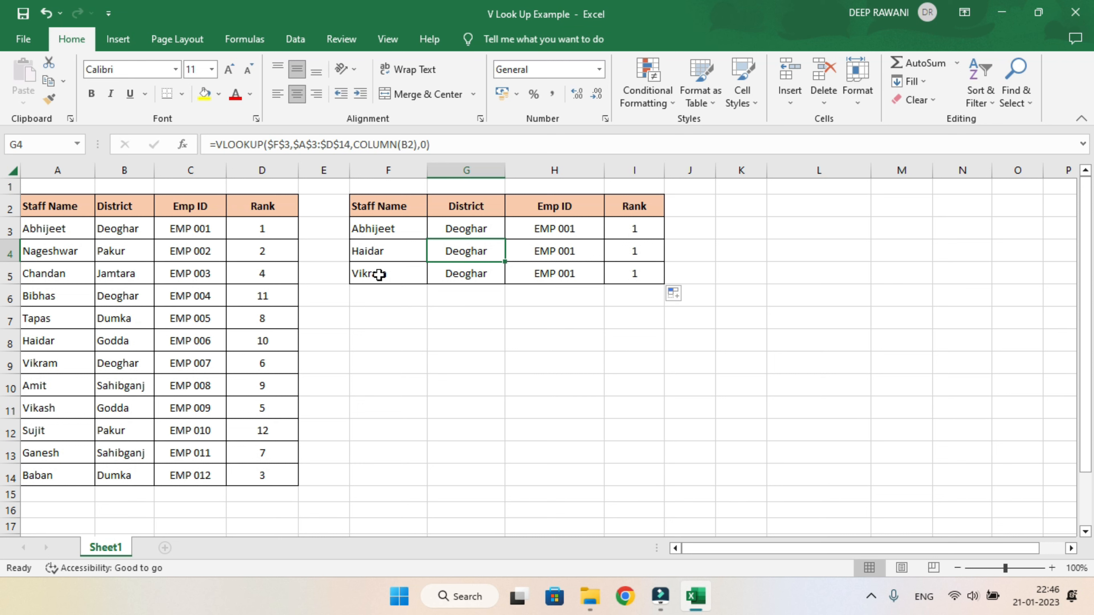
pyautogui.click(460, 230)
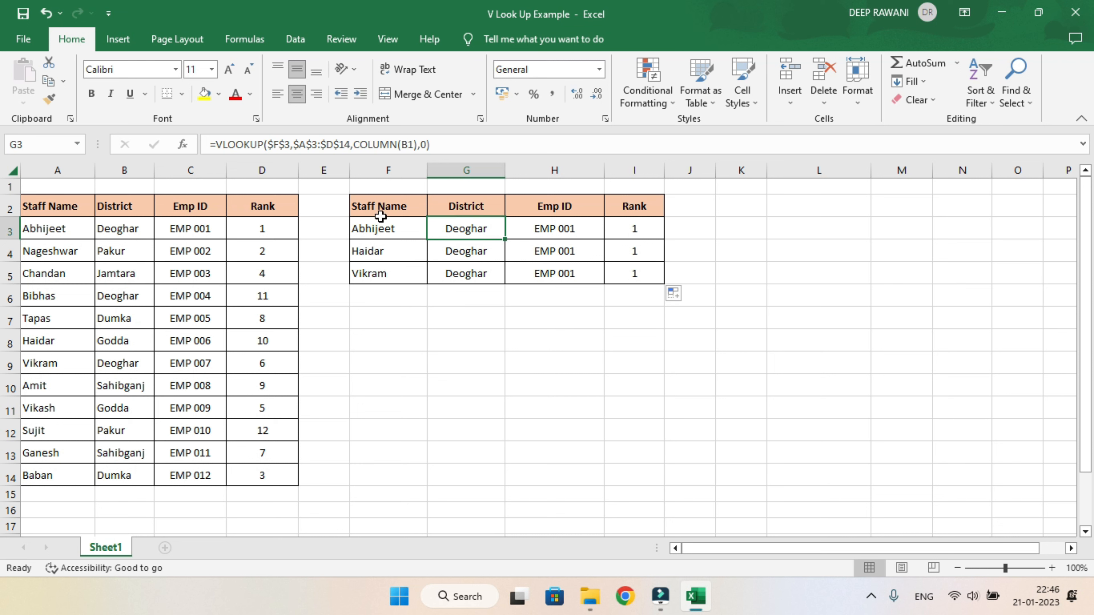
pyautogui.click(390, 168)
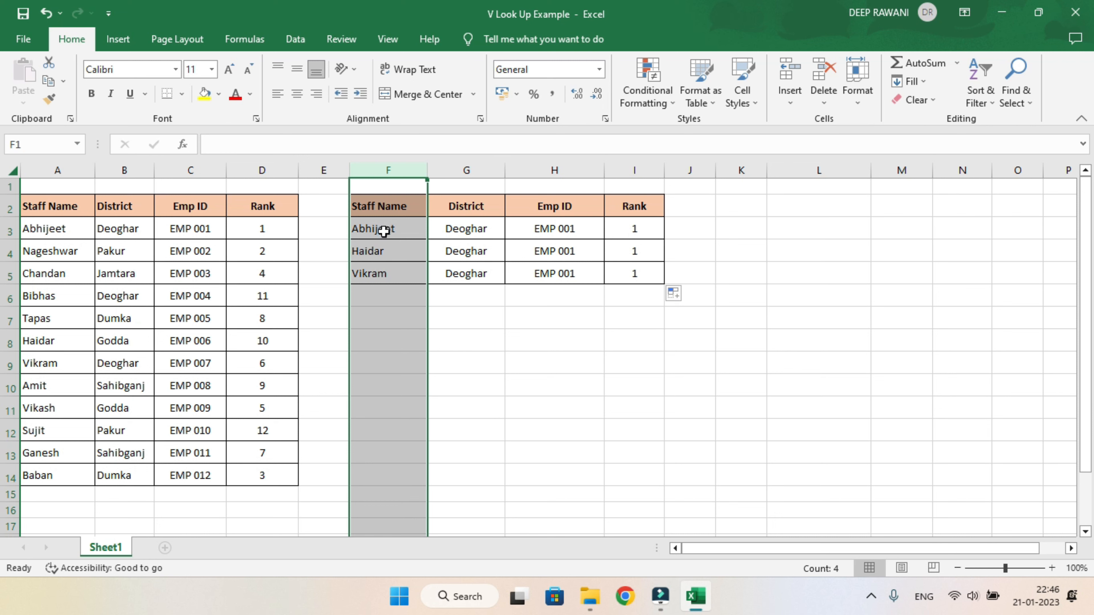
pyautogui.click(377, 254)
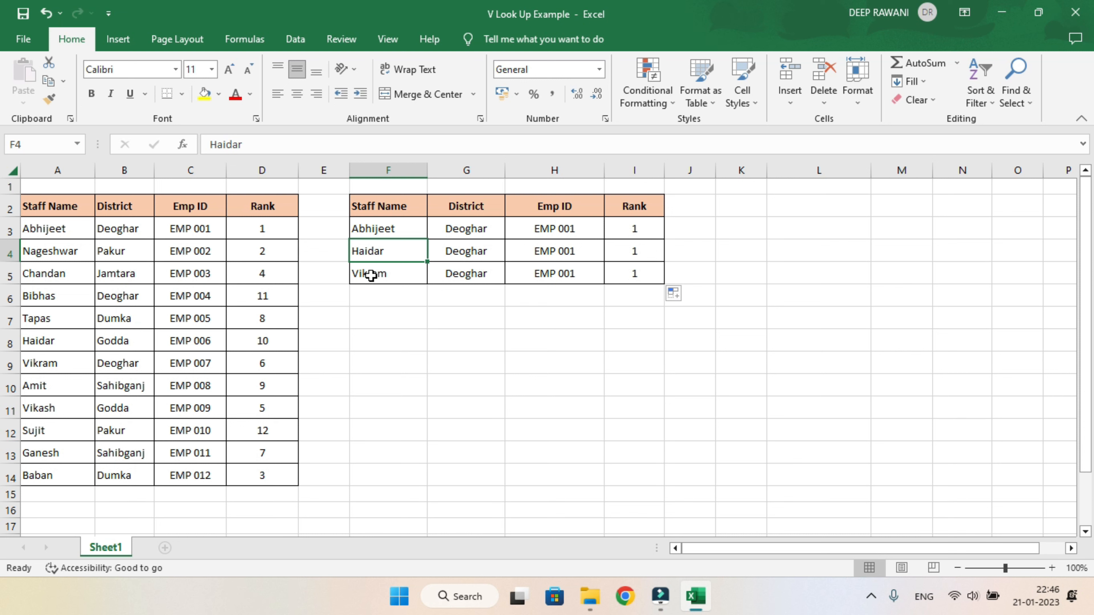
pyautogui.click(373, 278)
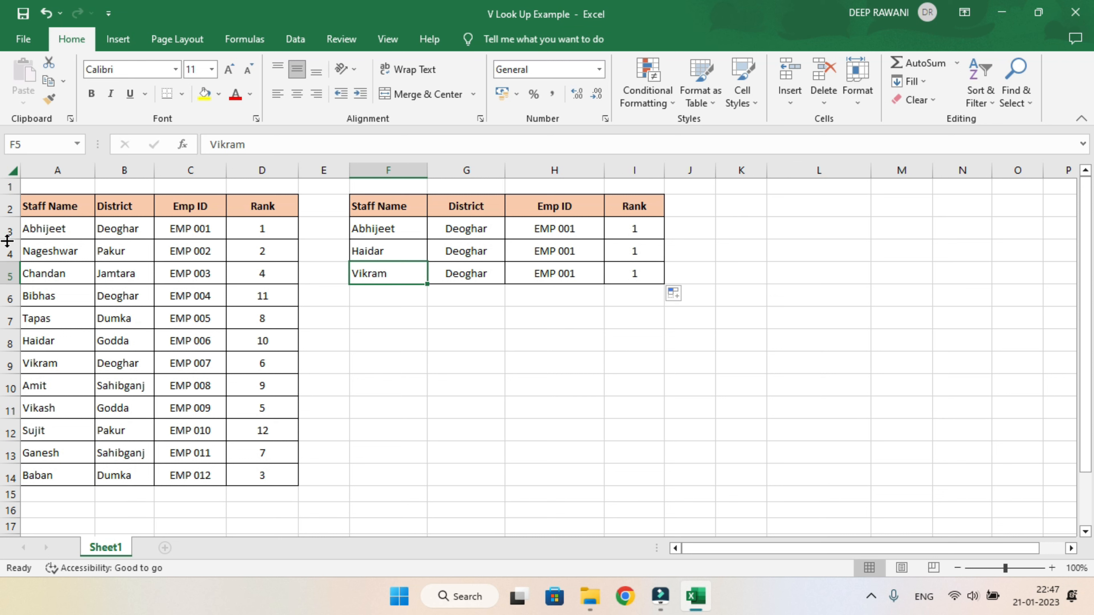
# Step: Change the lookup value in G3's VLOOKUP formula to the mixed reference $F3
pyautogui.click(457, 227)
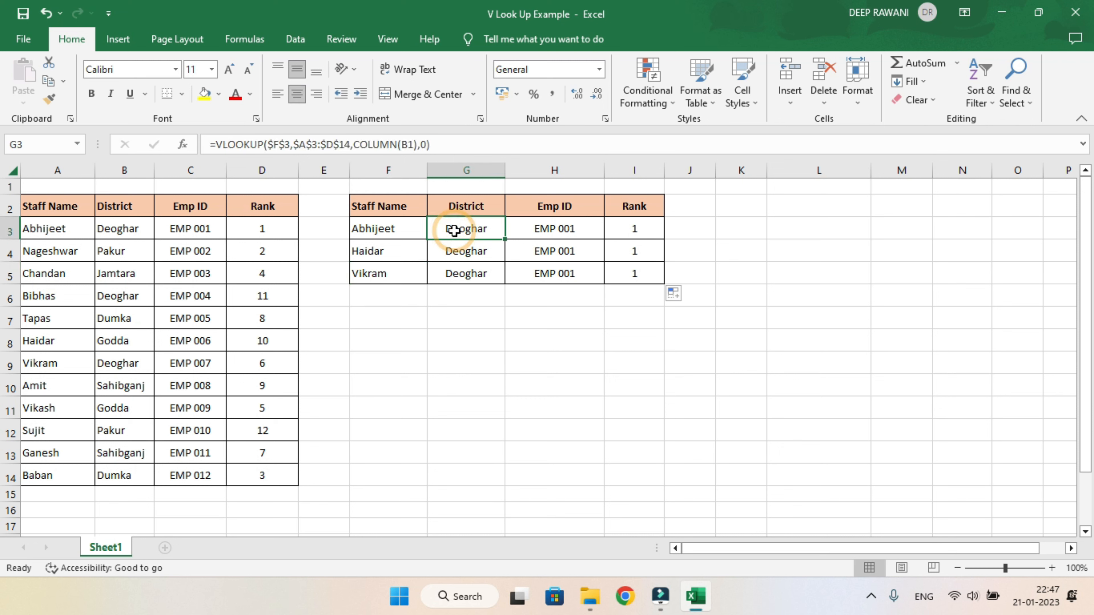
pyautogui.click(284, 143)
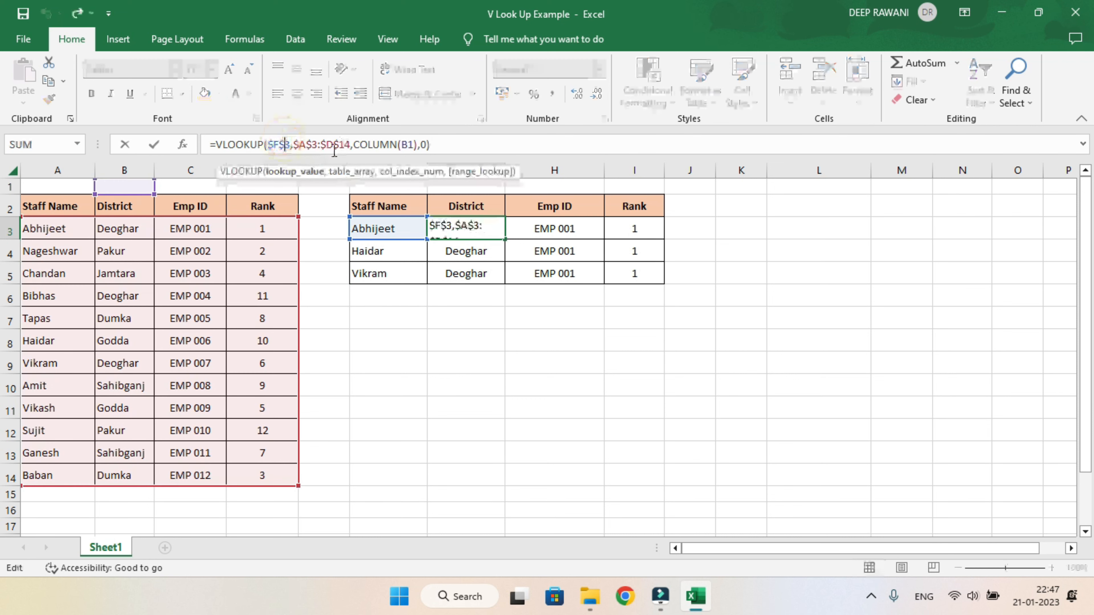
pyautogui.press('BackSpace')
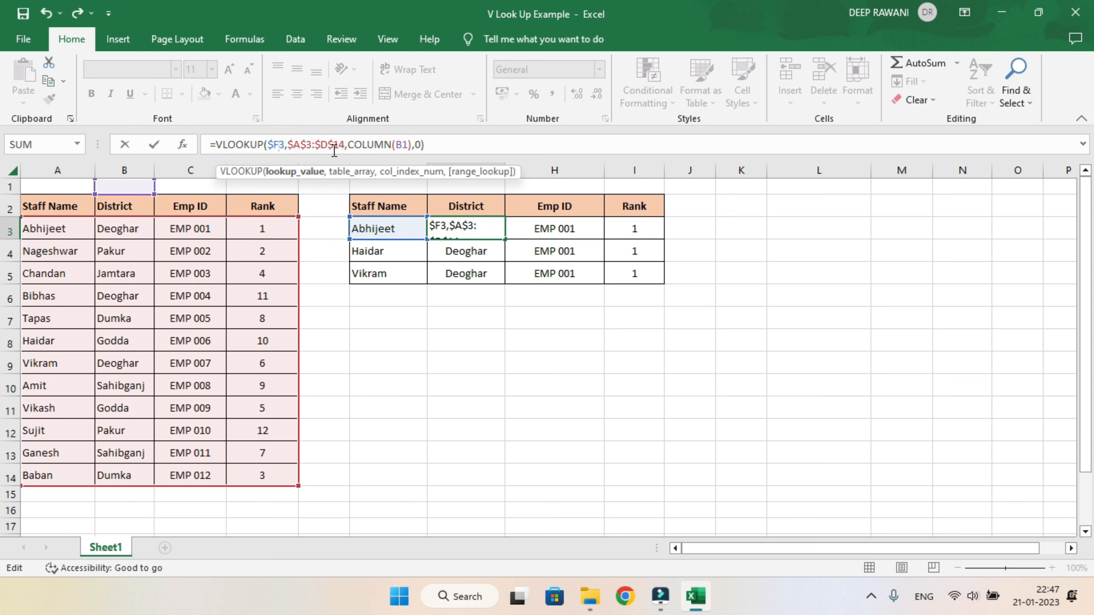
pyautogui.press('Return')
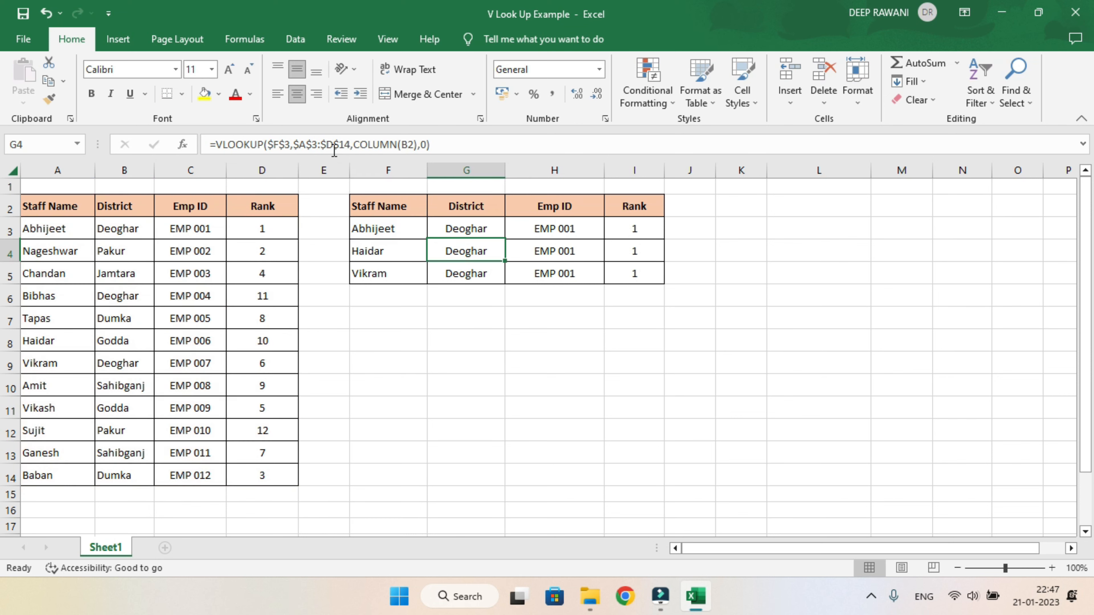
# Step: Fill the G3 formula across to I3 and down to row 5, and check the results in row 5
pyautogui.click(489, 229)
pyautogui.moveTo(505, 243); pyautogui.dragTo(664, 240)
pyautogui.doubleClick(664, 240)
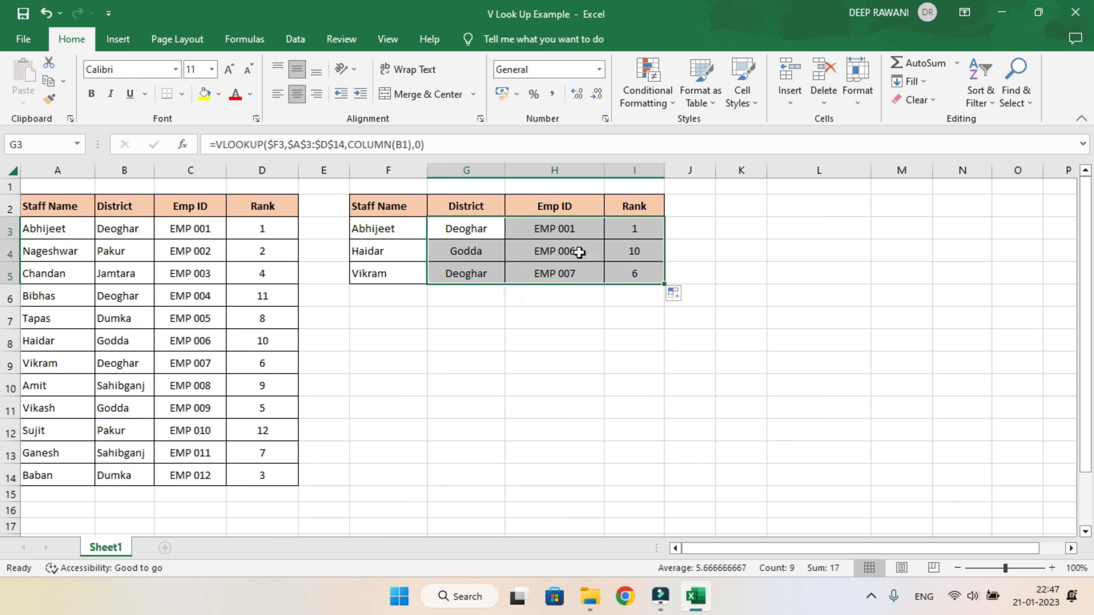
pyautogui.click(371, 276)
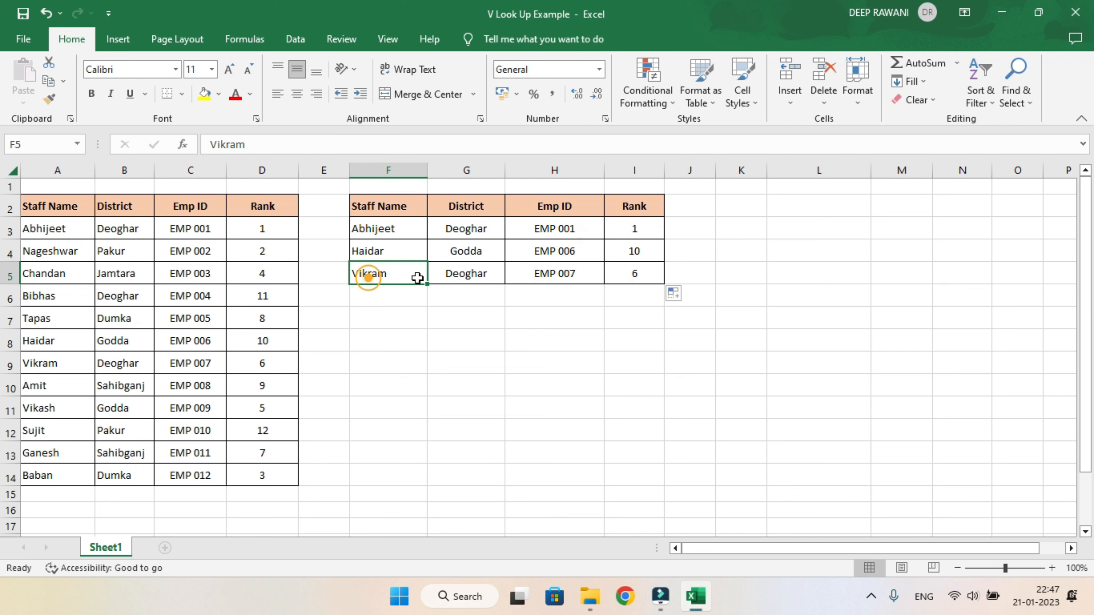
pyautogui.click(473, 277)
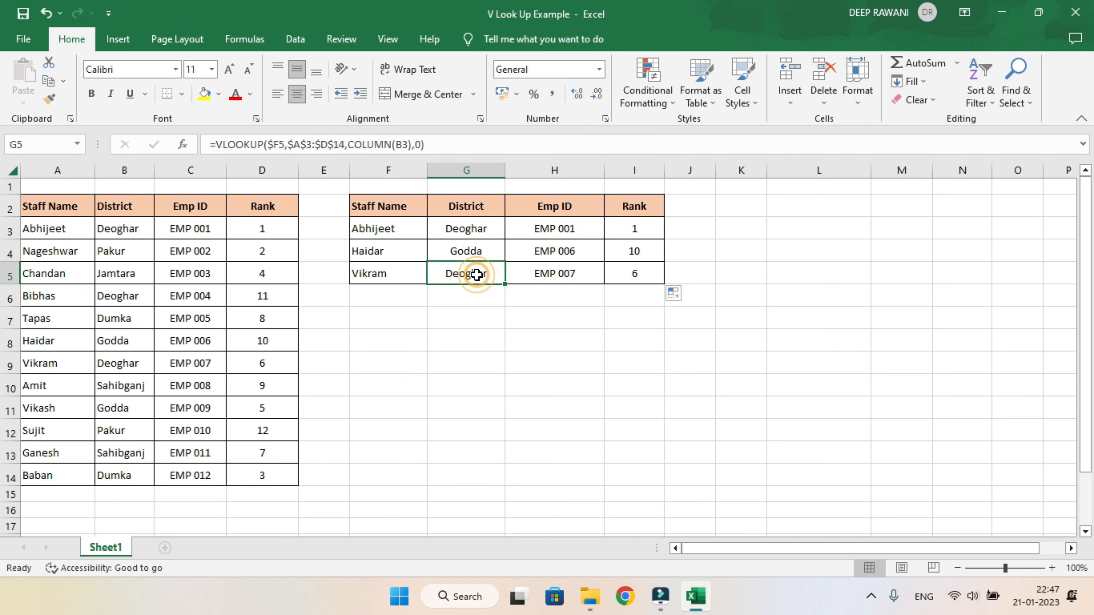
pyautogui.click(552, 276)
pyautogui.click(640, 277)
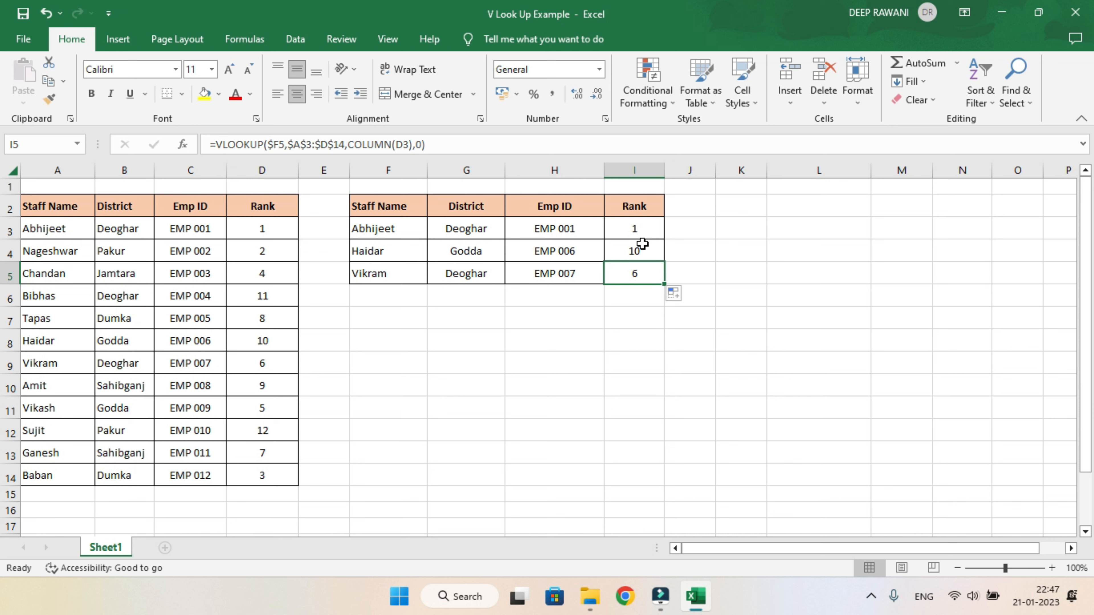
# Step: Clear G3:I5 and start a new VLOOKUP in G3 with lookup value F3 and absolute table array $A$3:$D$14
pyautogui.moveTo(460, 224); pyautogui.dragTo(647, 268)
pyautogui.press('Delete')
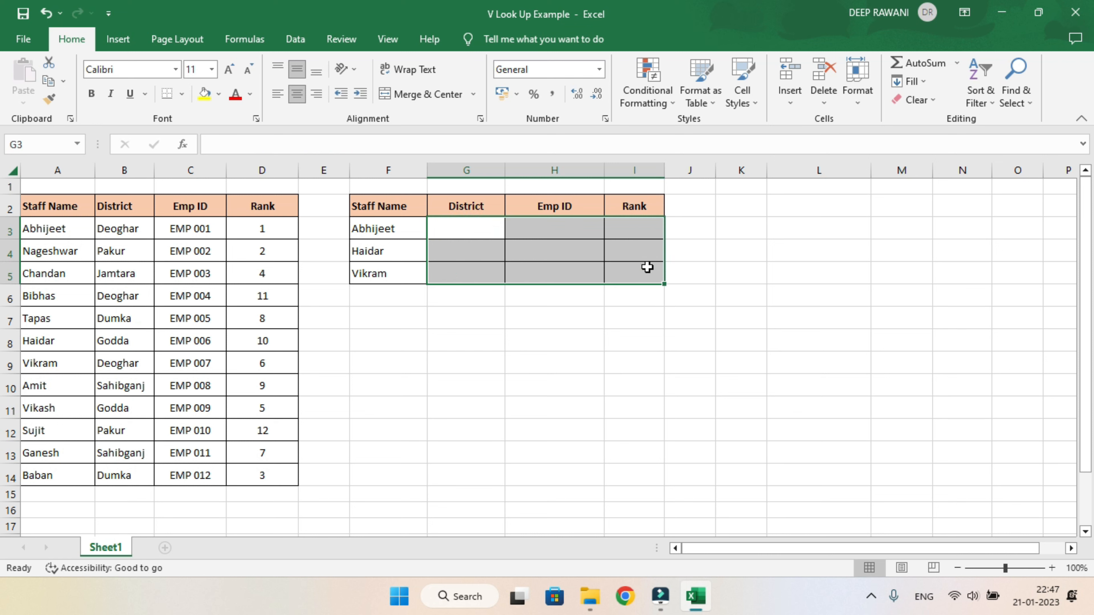
pyautogui.click(459, 231)
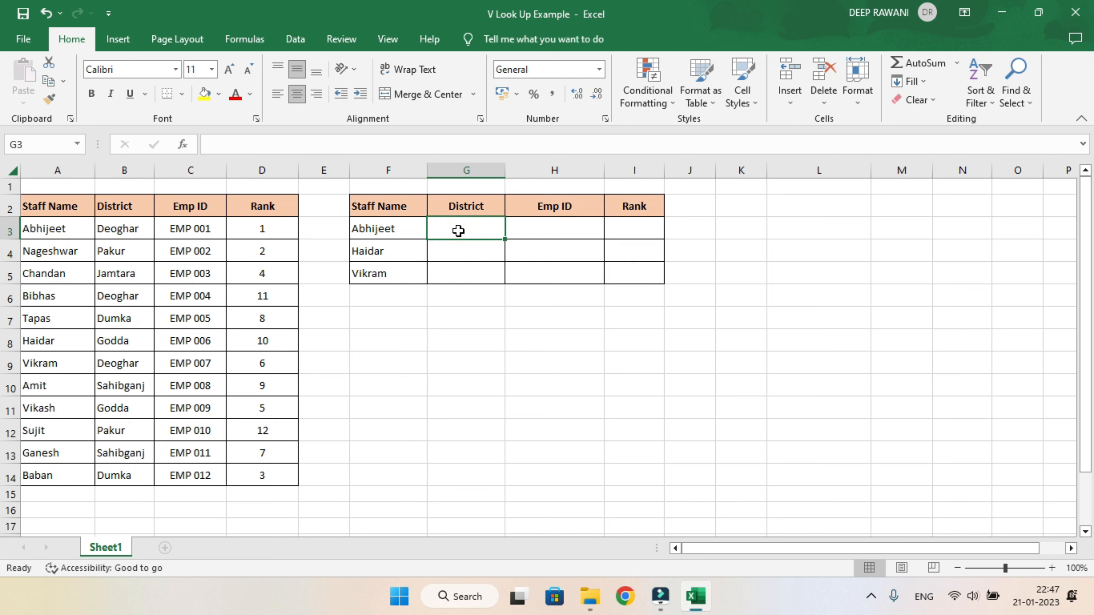
pyautogui.write('=vl')
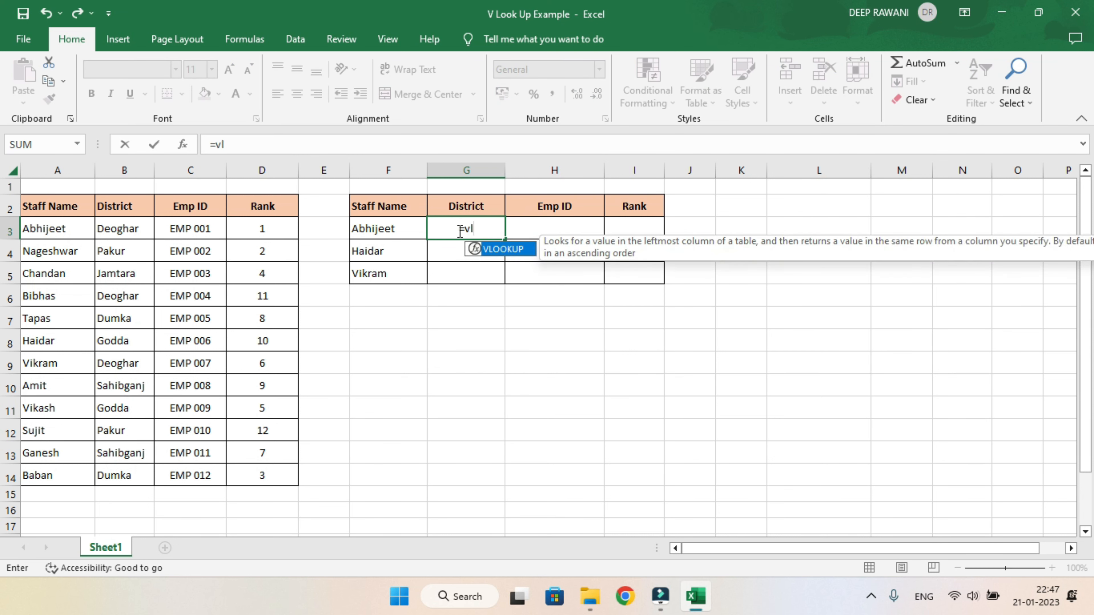
pyautogui.press('Tab')
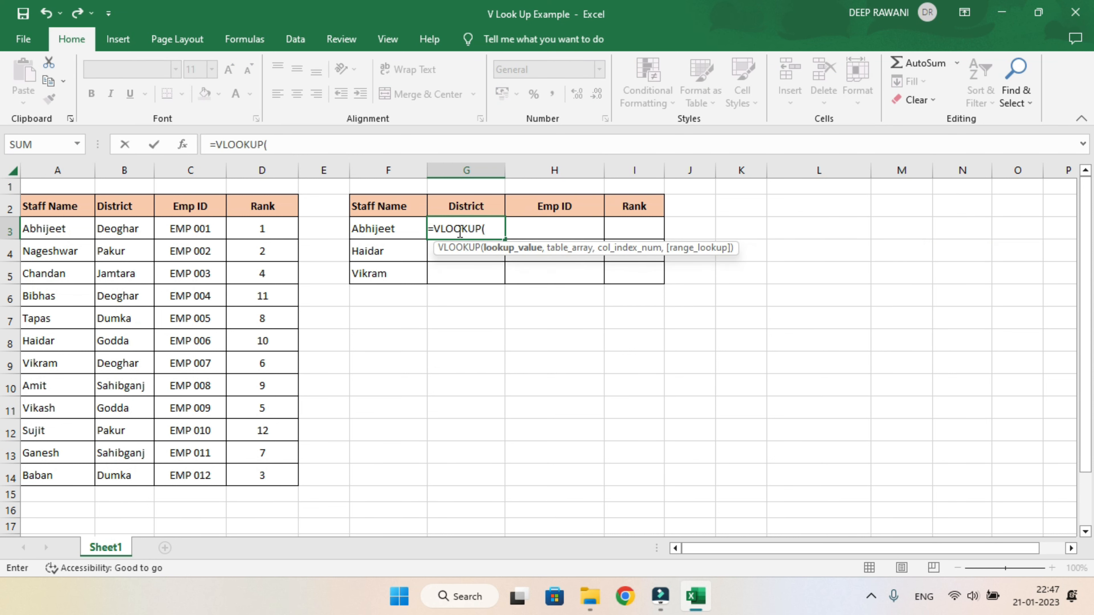
pyautogui.press('Left')
pyautogui.write(',')
pyautogui.moveTo(56, 230); pyautogui.dragTo(253, 470)
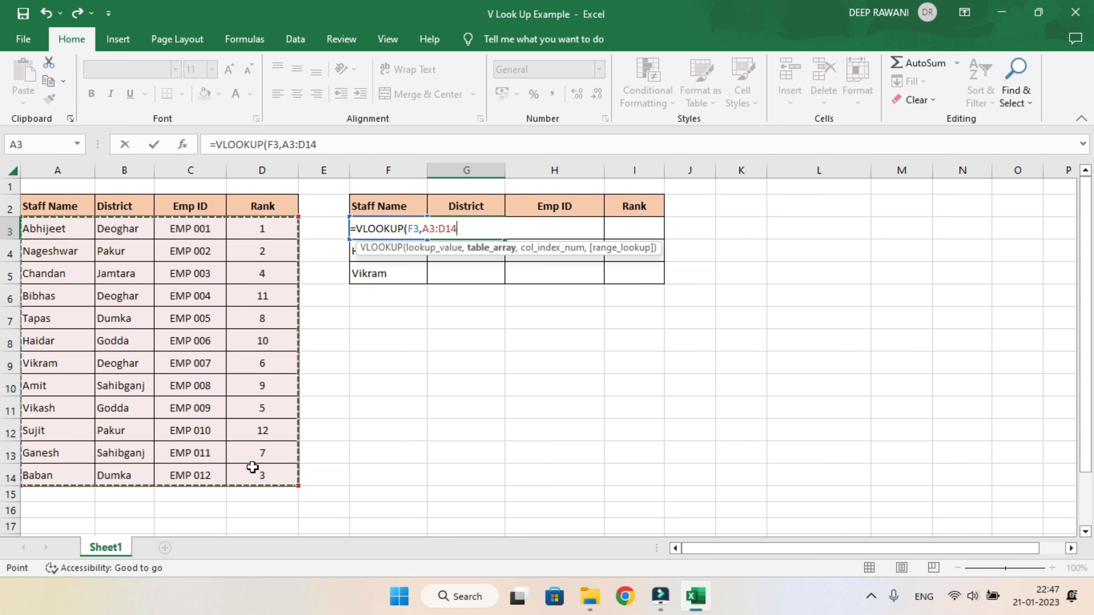
pyautogui.press('F4')
pyautogui.write(',')
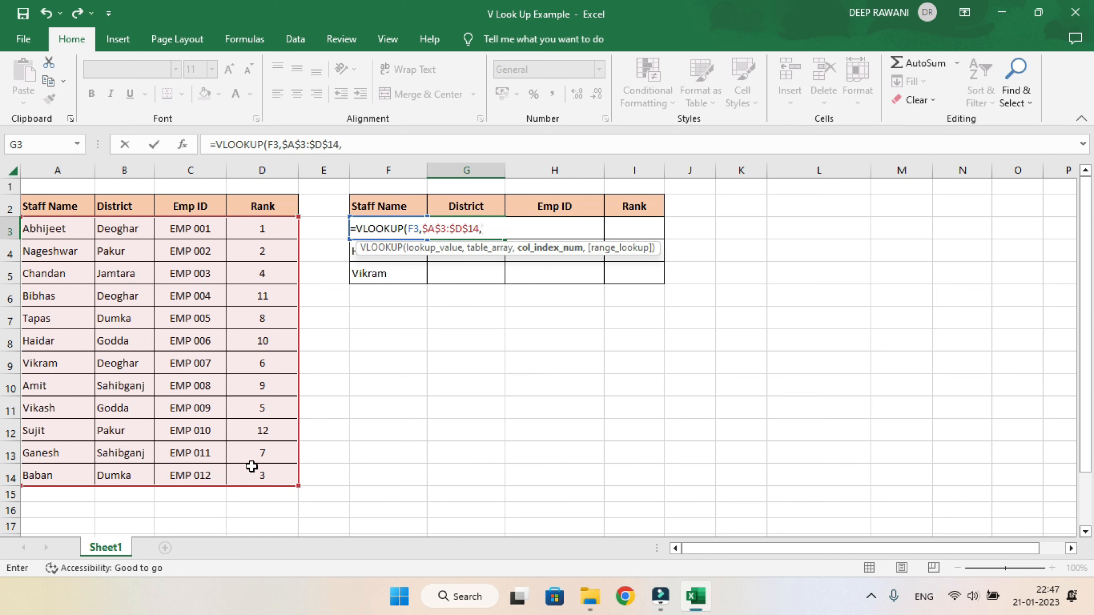
# Step: Complete G3's VLOOKUP with COLUMNS(K3:L3) as the column index and 0 for an exact match
pyautogui.write('co')
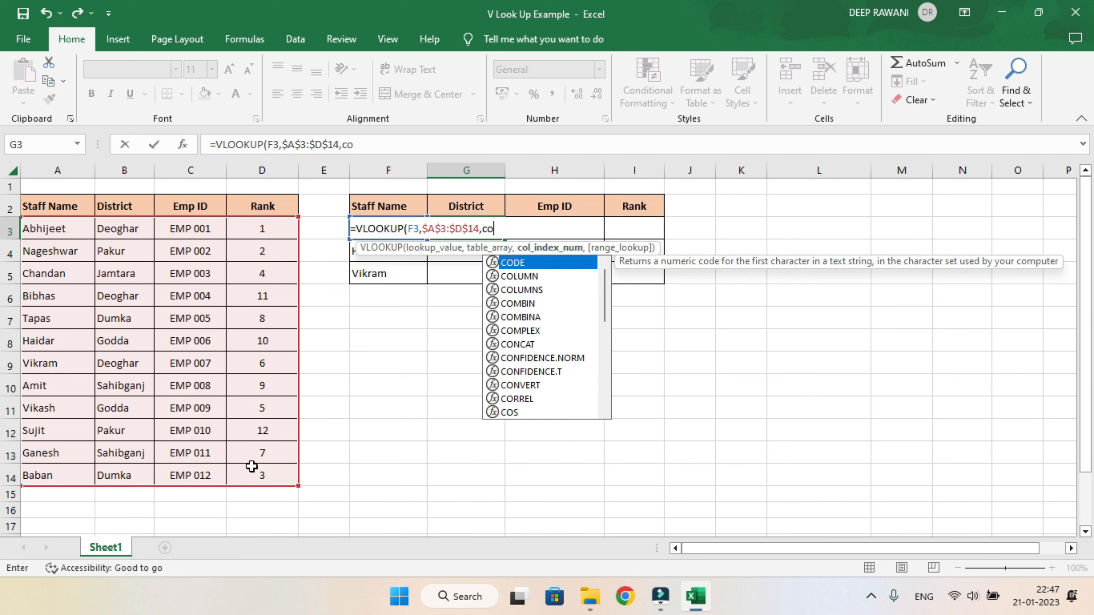
pyautogui.write('lu')
pyautogui.press('Down')
pyautogui.press('Tab')
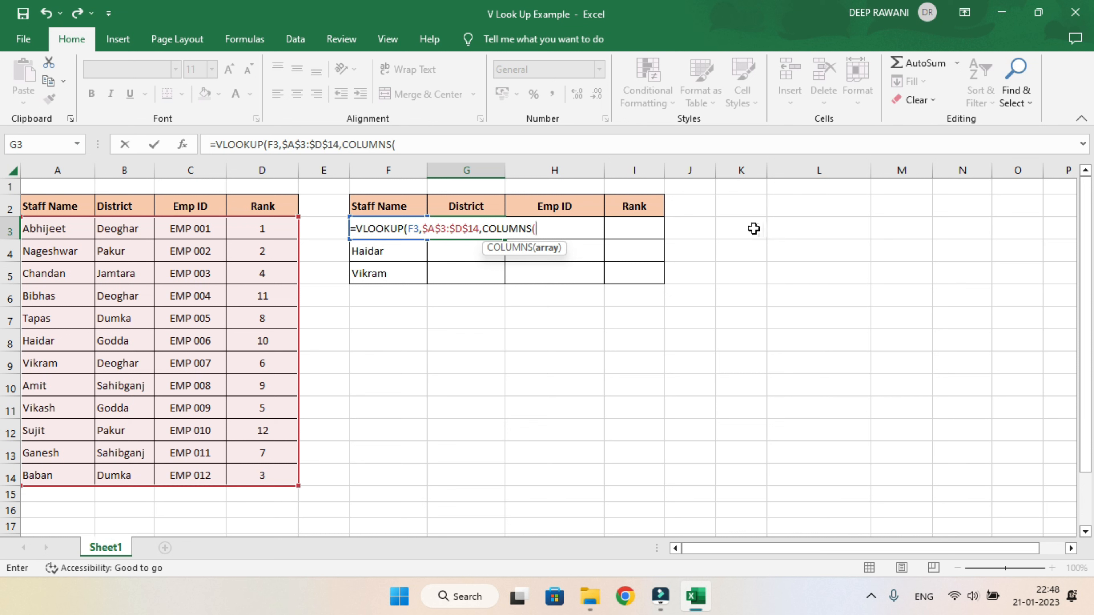
pyautogui.moveTo(738, 230); pyautogui.dragTo(792, 230)
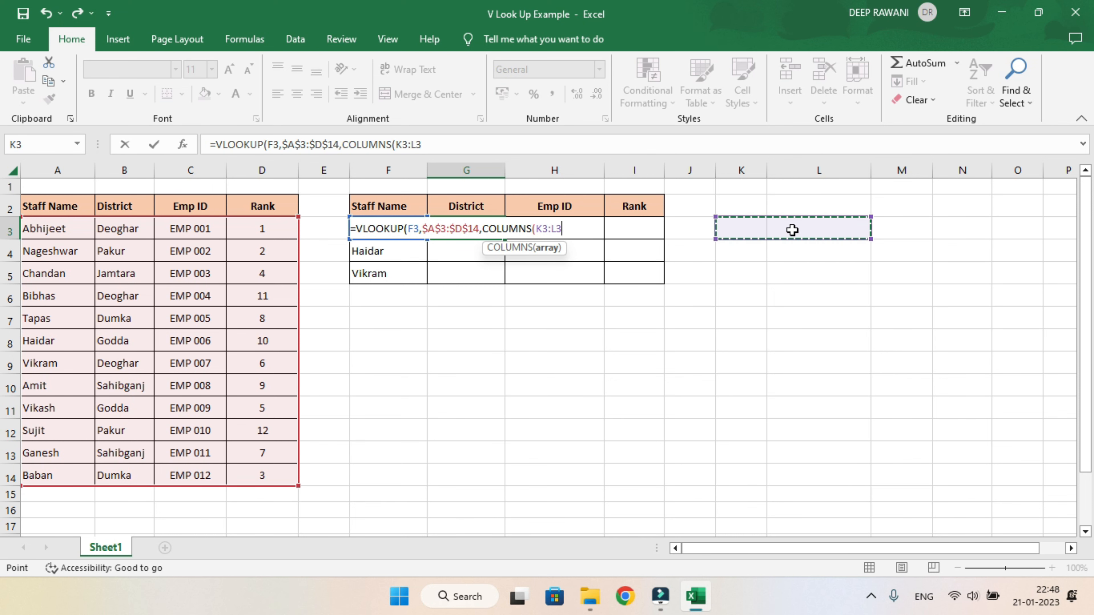
pyautogui.write('),0)')
pyautogui.press('Return')
# Step: Fill the COLUMNS-based formula from G3 across to I3 and inspect the references in H3's copy
pyautogui.click(476, 225)
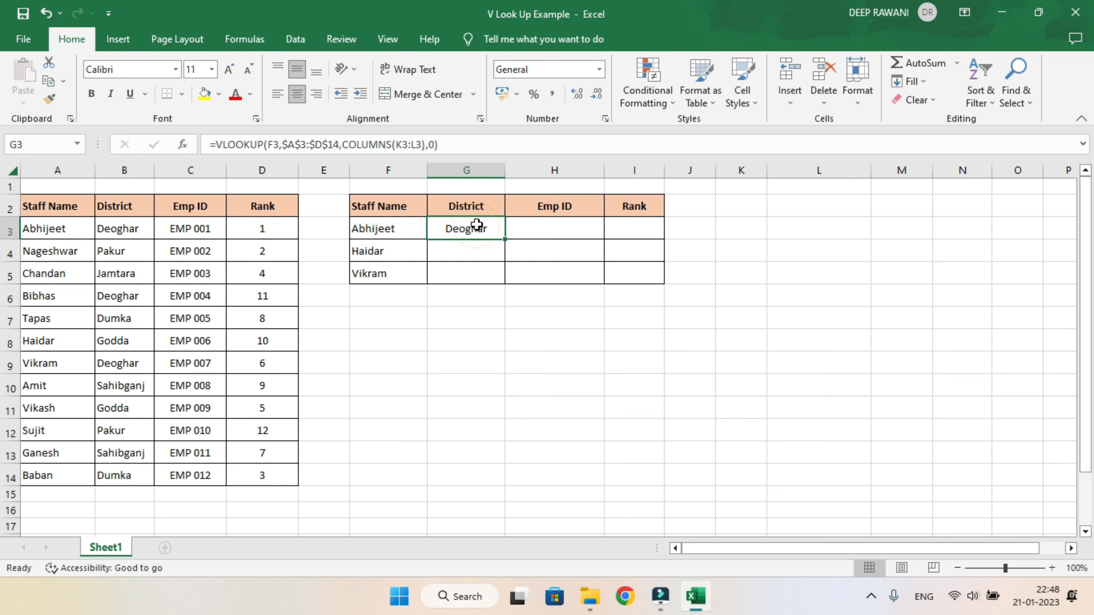
pyautogui.moveTo(505, 239); pyautogui.dragTo(645, 234)
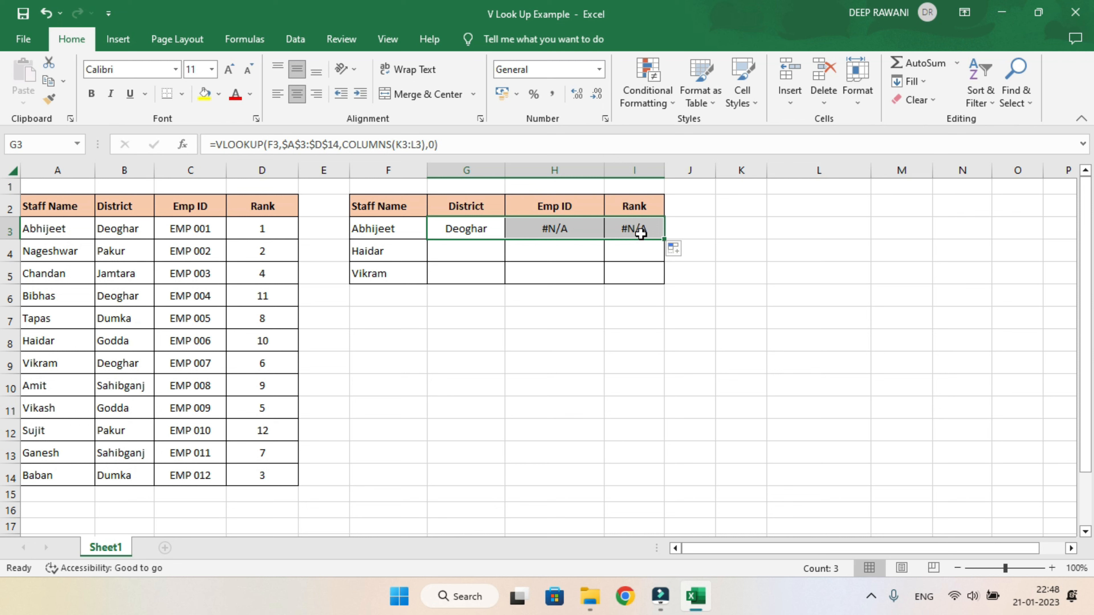
pyautogui.click(534, 228)
pyautogui.doubleClick(535, 227)
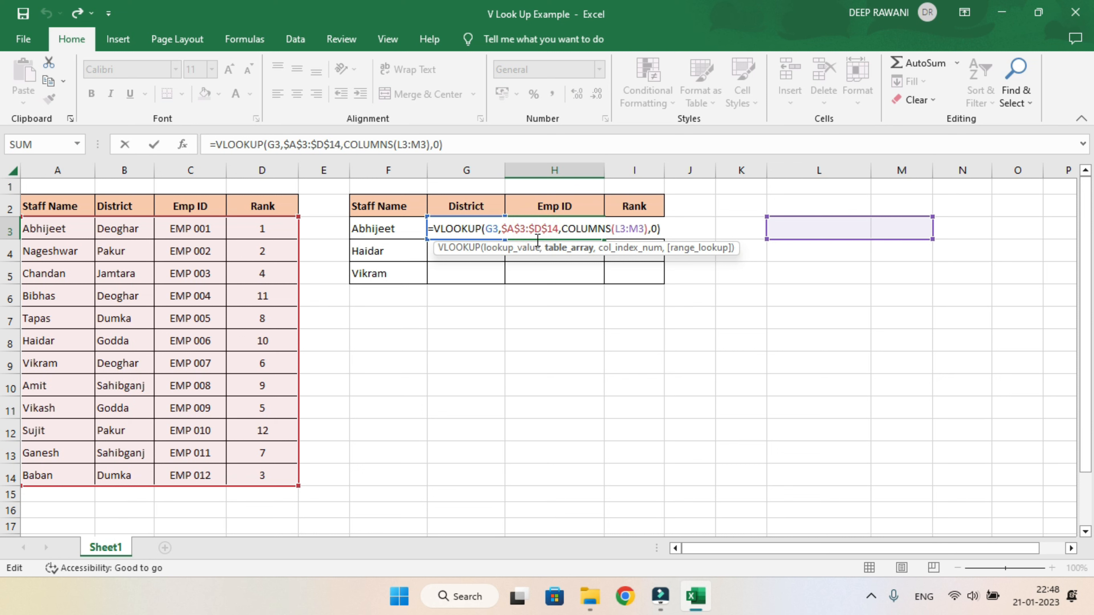
pyautogui.press('Escape')
pyautogui.click(442, 229)
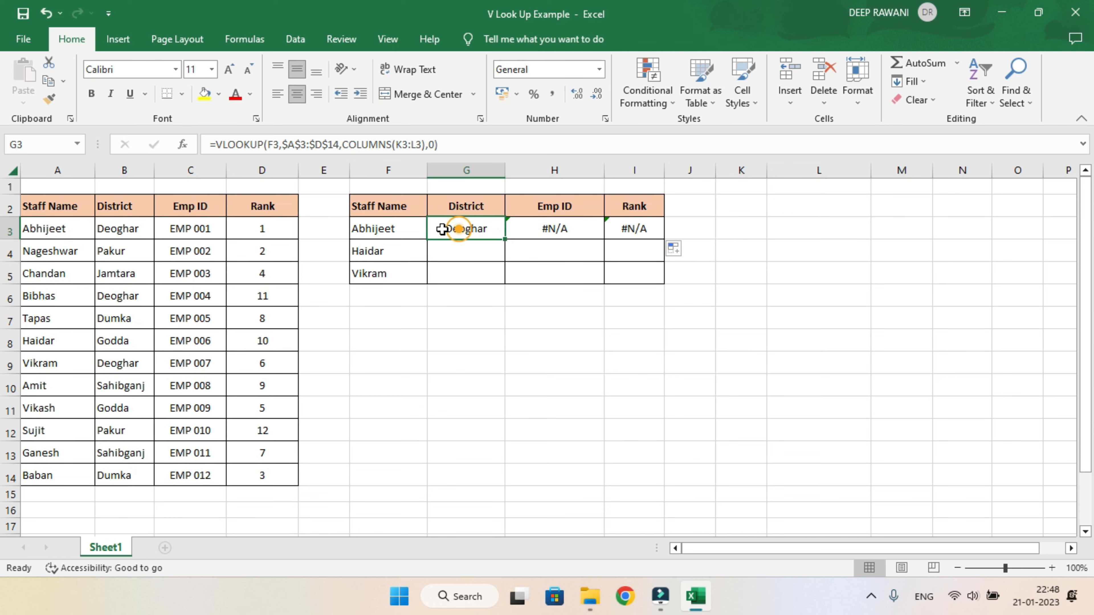
# Step: Make the lookup value in G3's VLOOKUP absolute as $F$3 and fill the formula across to I3
pyautogui.click(276, 145)
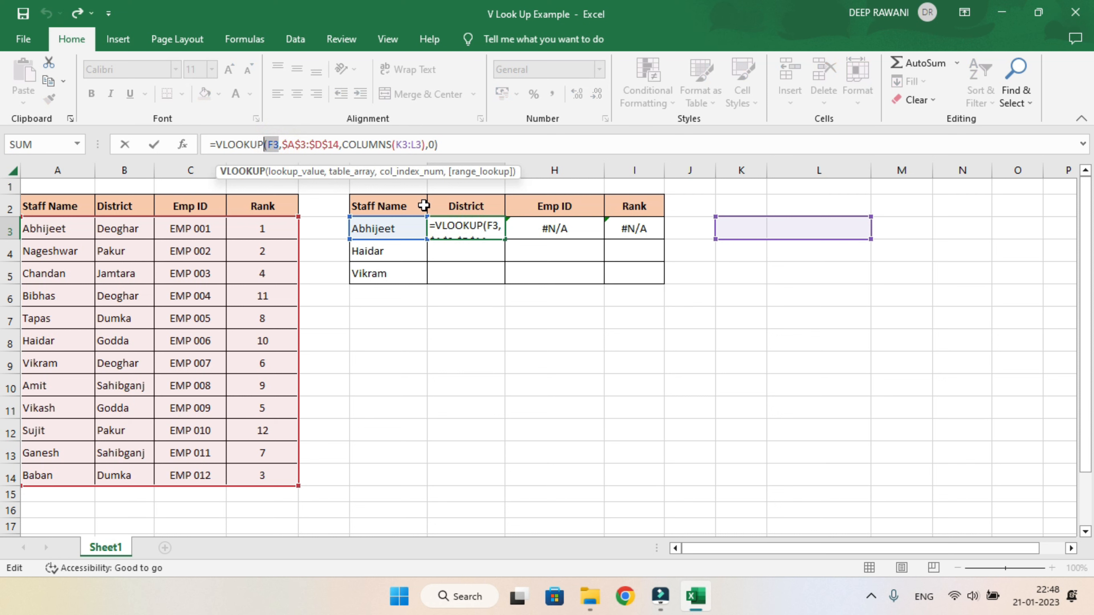
pyautogui.press('Right')
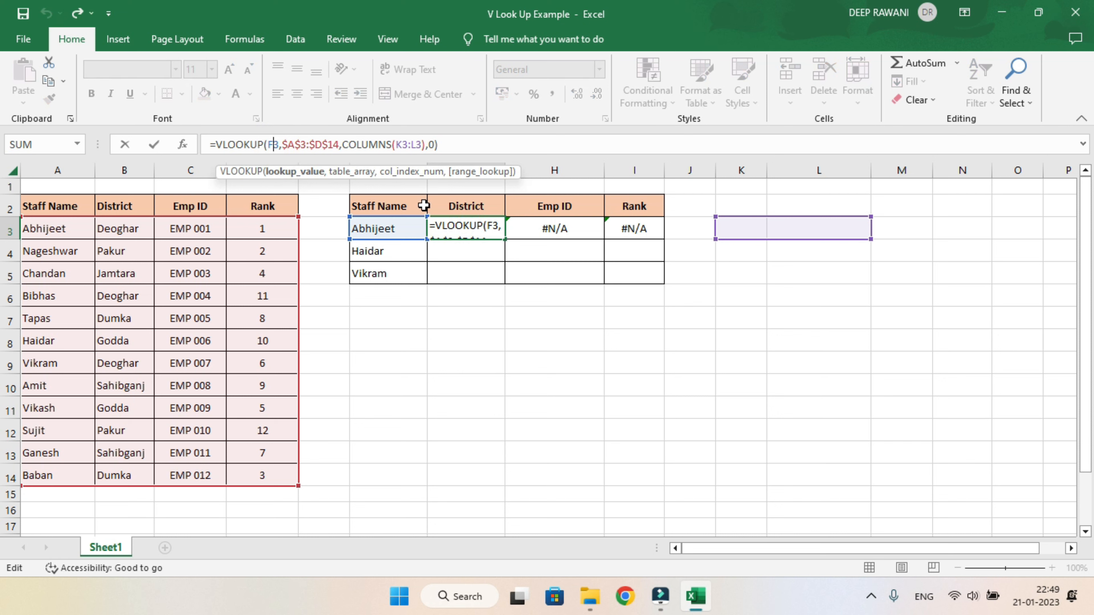
pyautogui.press('F4')
pyautogui.press('Return')
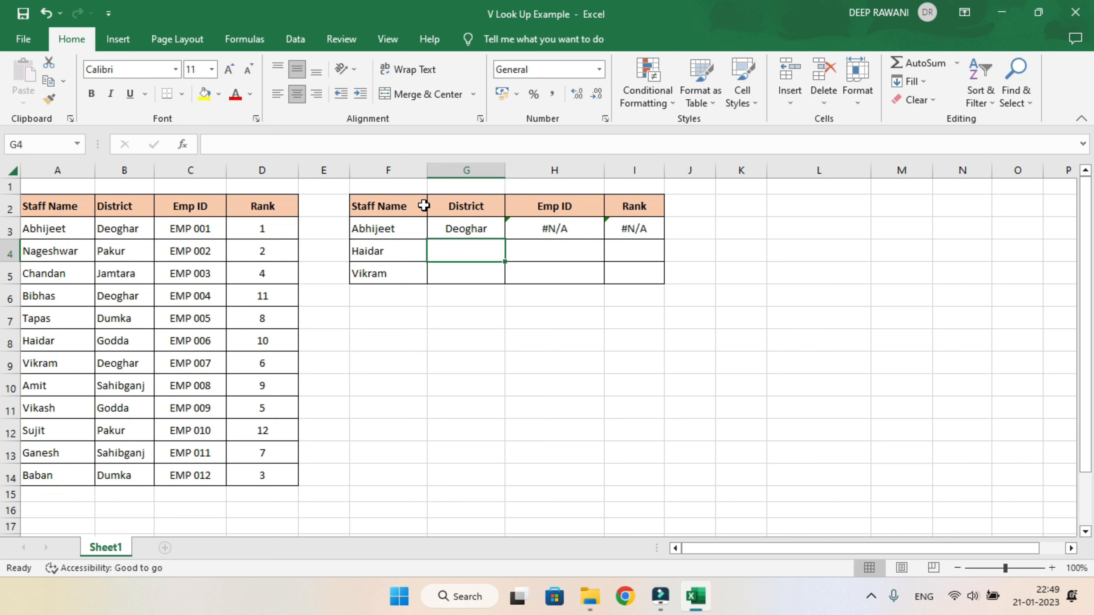
pyautogui.click(480, 229)
pyautogui.moveTo(504, 239); pyautogui.dragTo(637, 241)
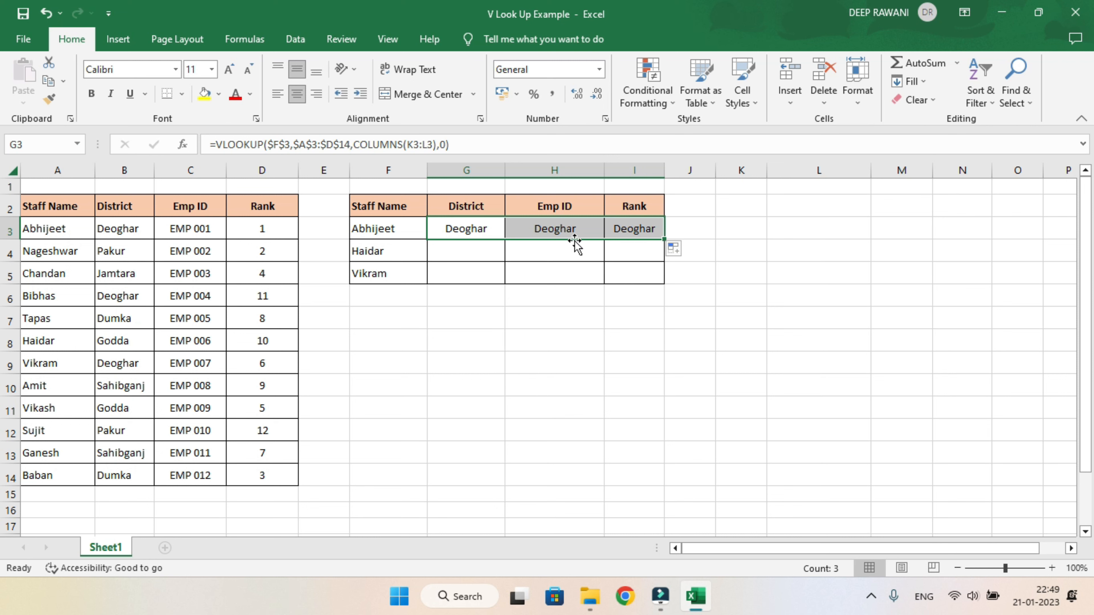
# Step: Inspect the formulas in G3, H3 and I3 to compare the ranges their COLUMNS functions reference
pyautogui.doubleClick(551, 229)
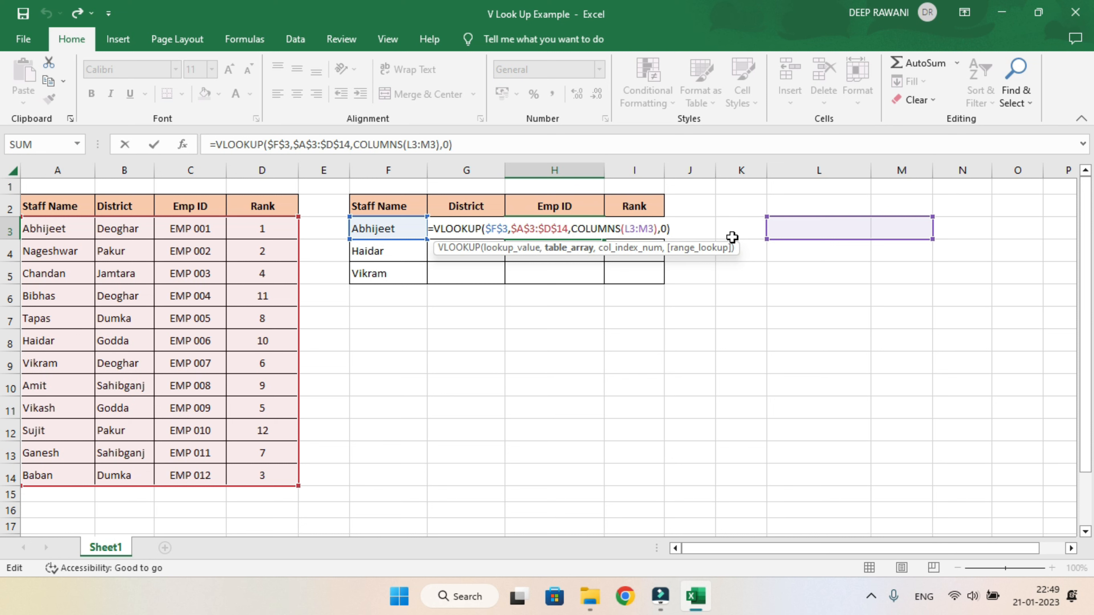
pyautogui.press('Return')
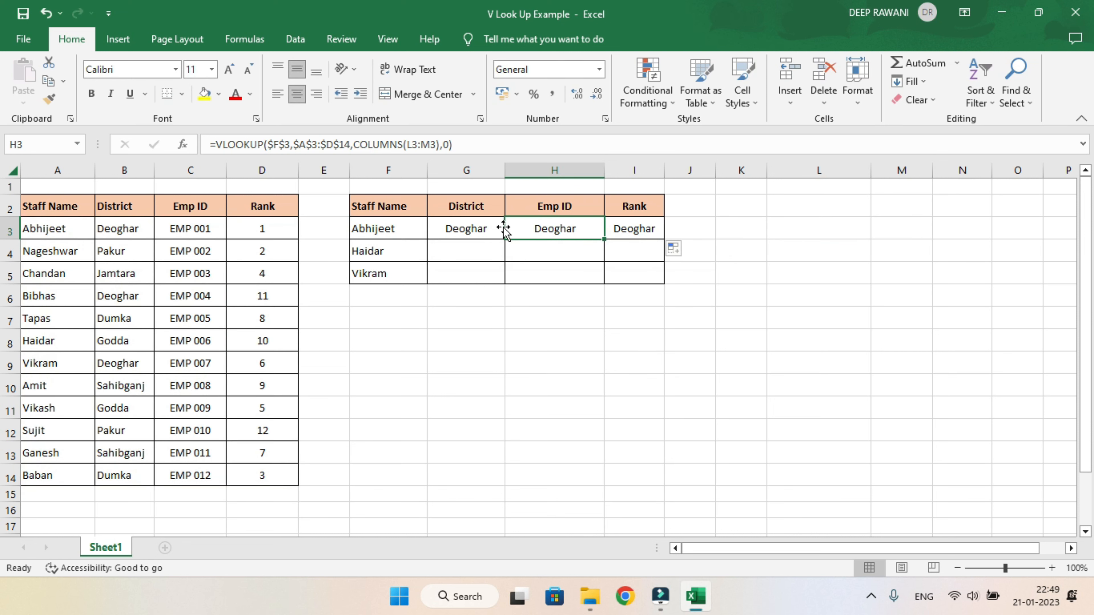
pyautogui.doubleClick(469, 227)
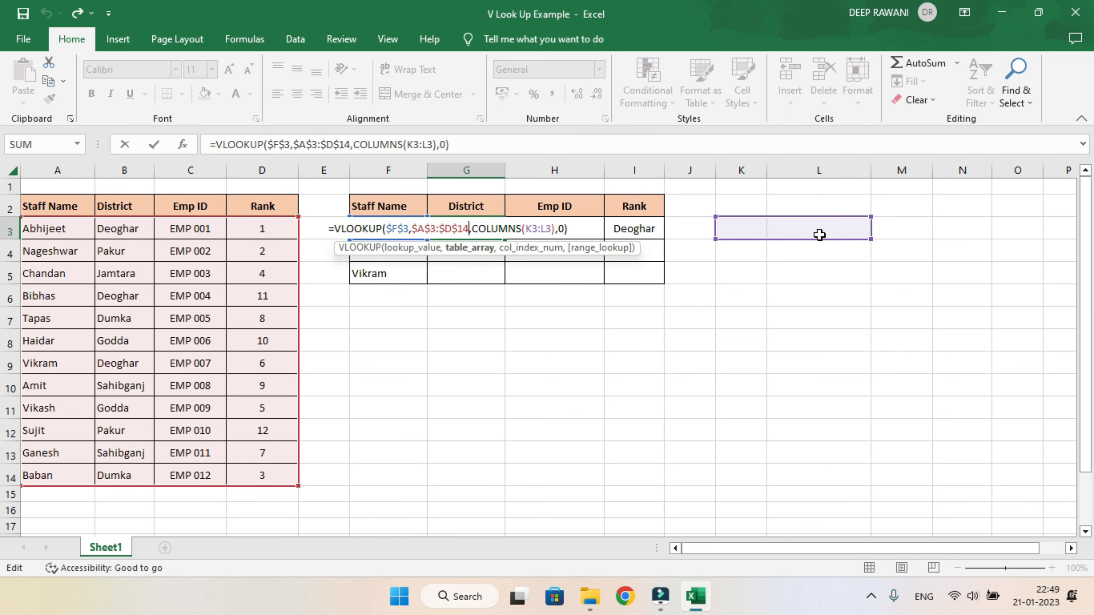
pyautogui.press('Return')
pyautogui.click(560, 227)
pyautogui.doubleClick(560, 227)
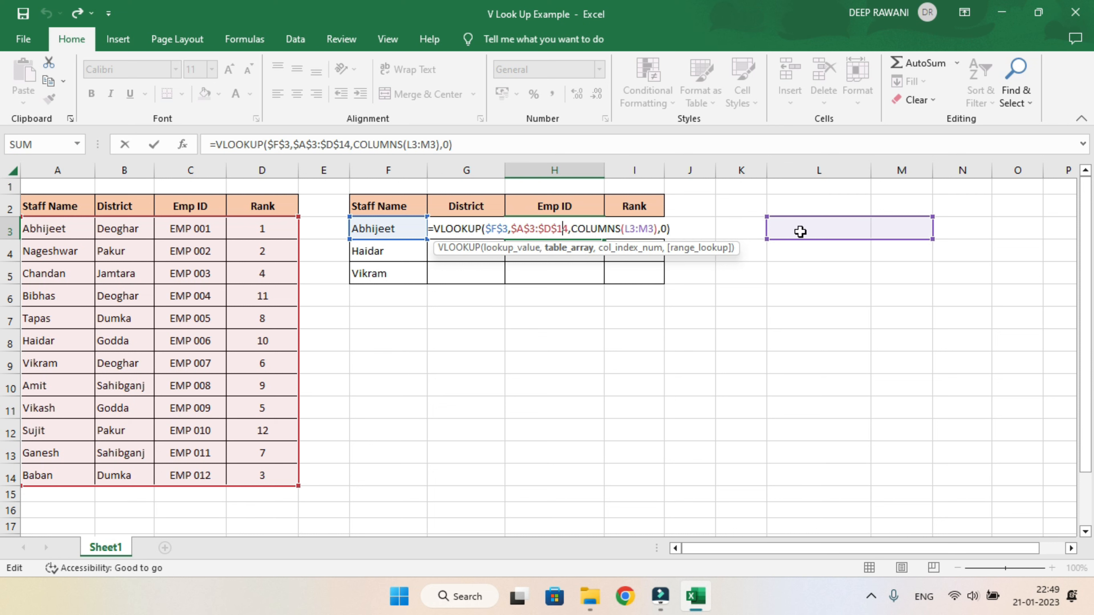
pyautogui.click(634, 227)
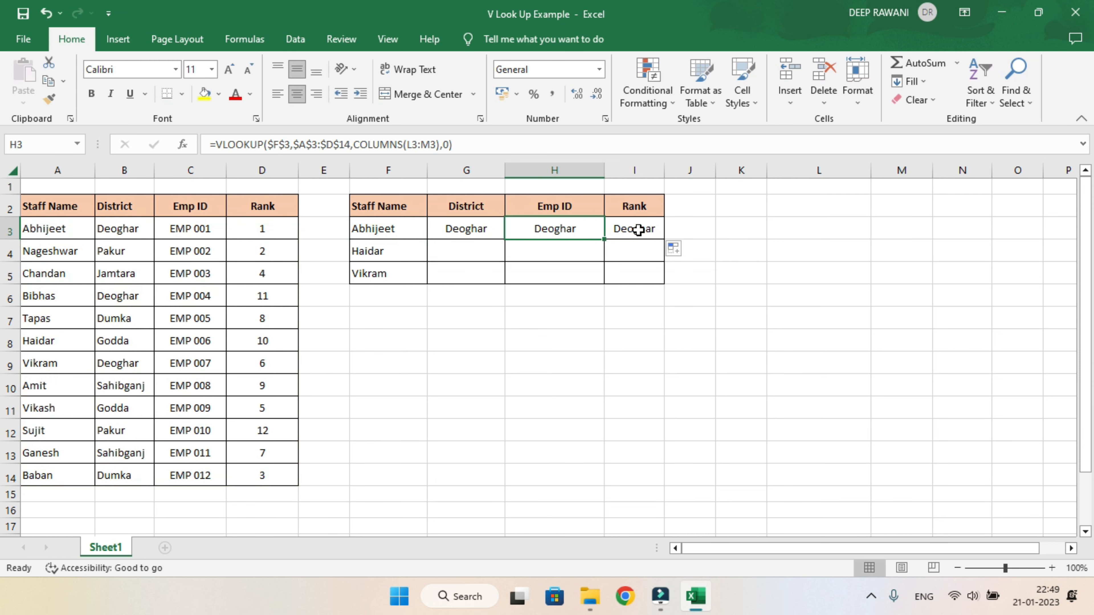
pyautogui.doubleClick(635, 227)
pyautogui.press('Escape')
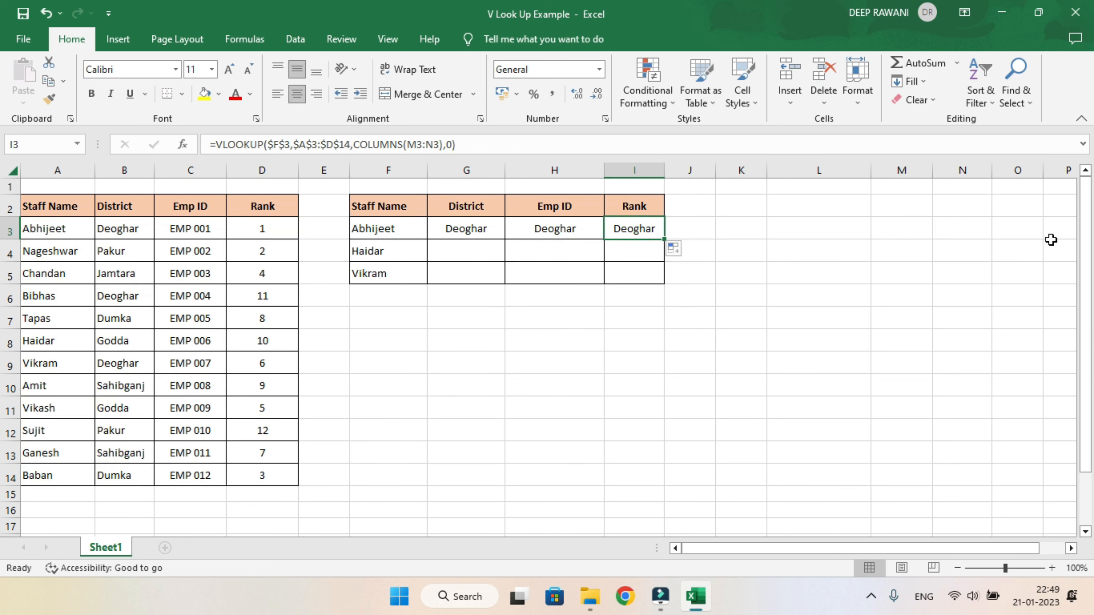
# Step: Compare the two-column range L3:M3 used by H3's formula with the District column of the source table
pyautogui.moveTo(823, 230); pyautogui.dragTo(874, 228)
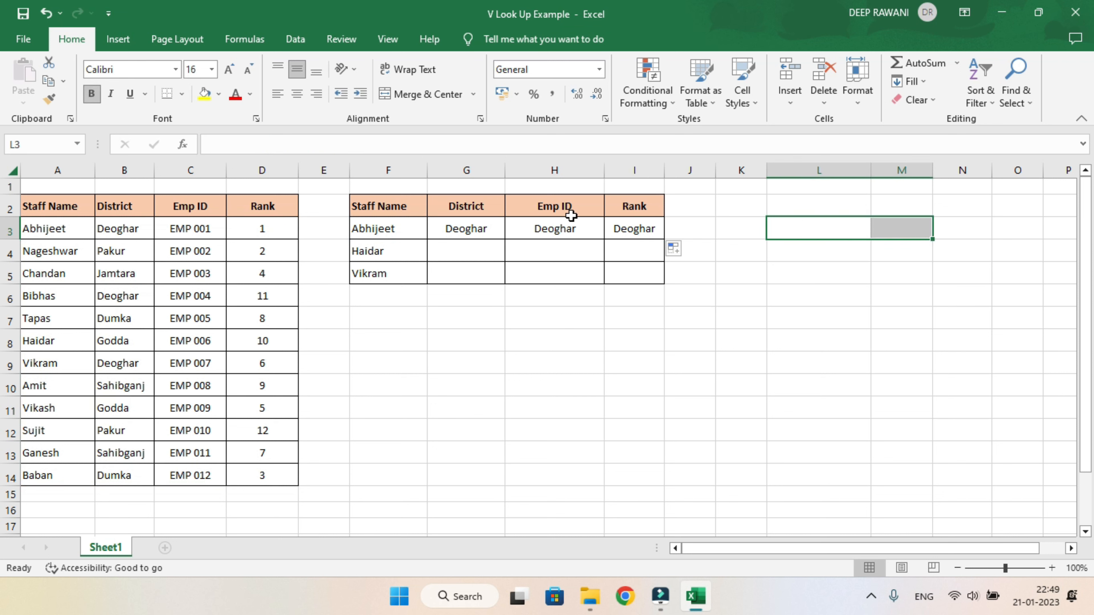
pyautogui.click(568, 227)
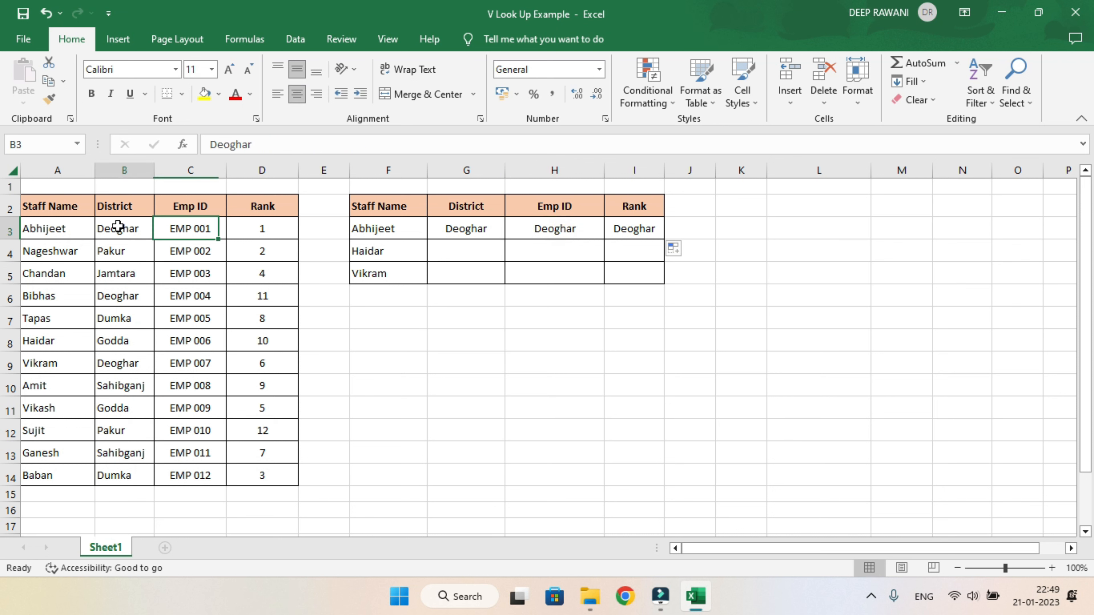
pyautogui.click(125, 169)
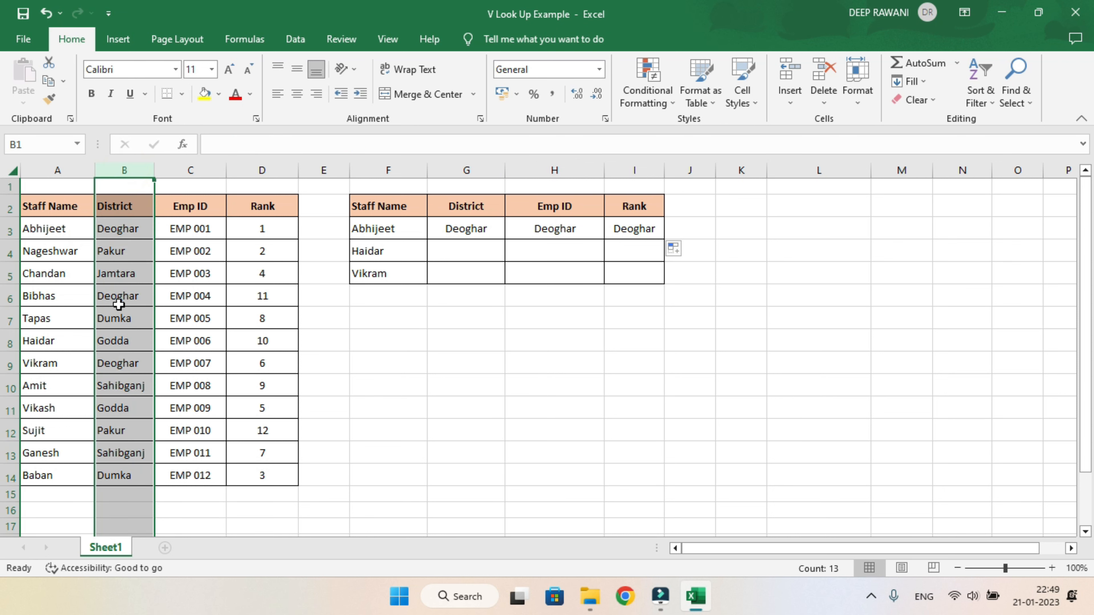
pyautogui.click(544, 231)
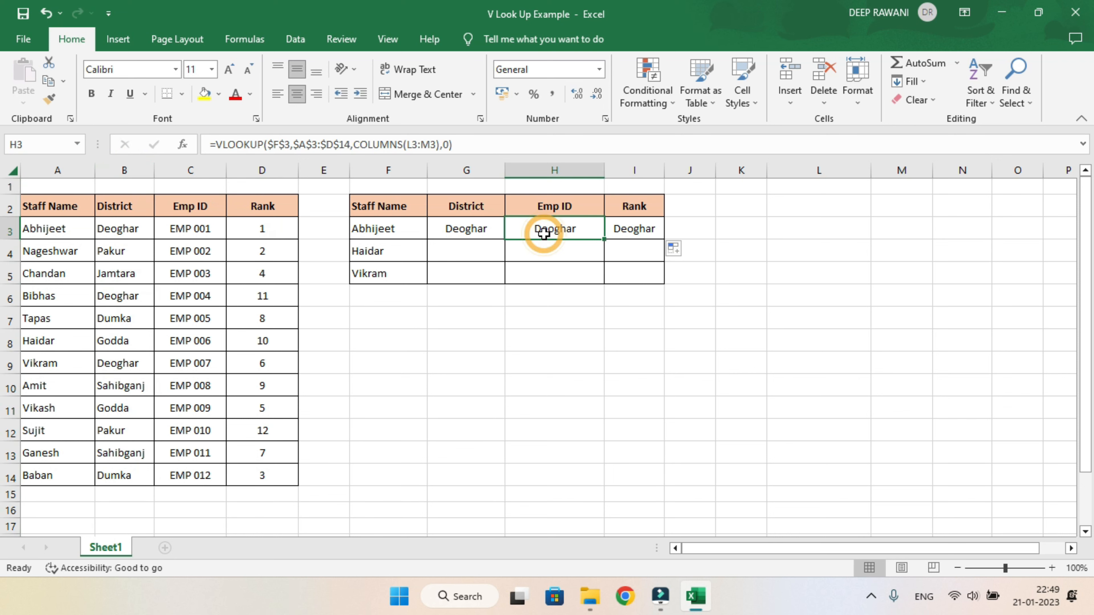
# Step: Anchor the start of the COLUMNS range in G3 so that it reads COLUMNS($K$3:L3)
pyautogui.click(473, 231)
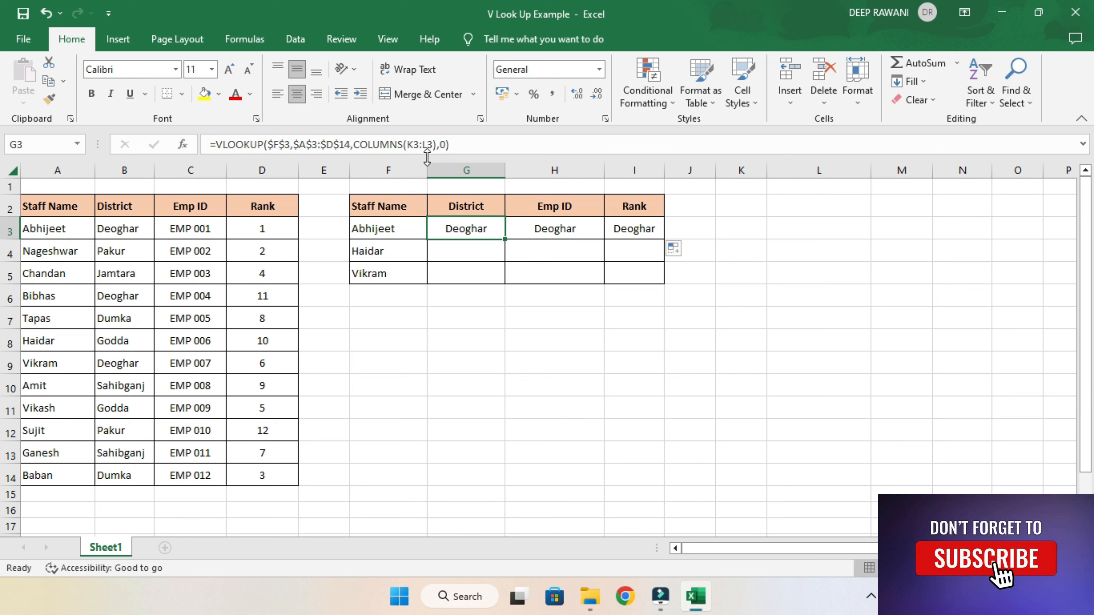
pyautogui.doubleClick(419, 145)
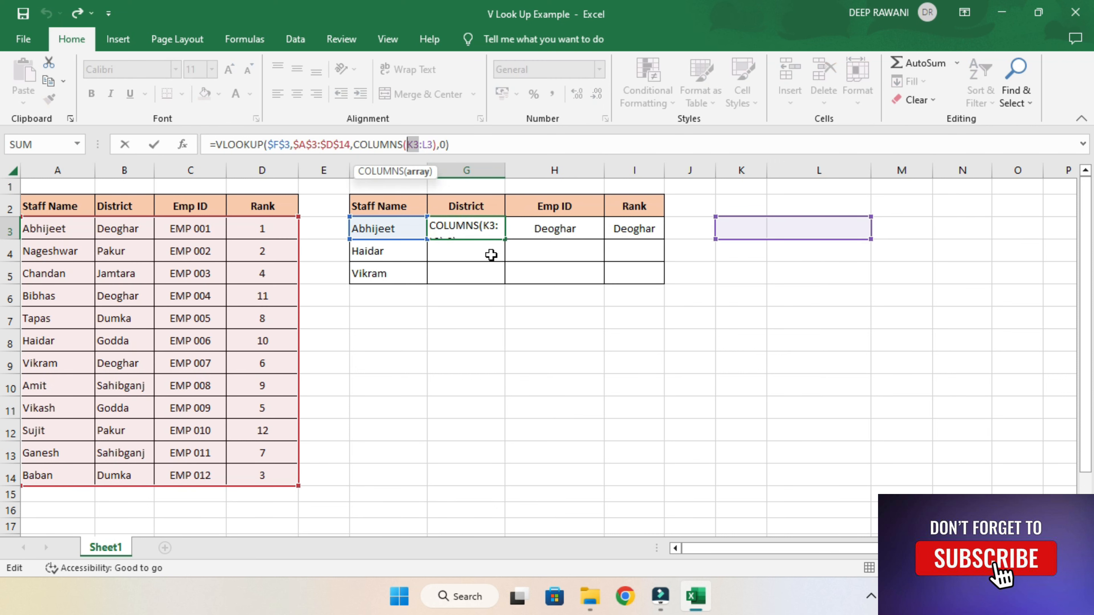
pyautogui.press('F4')
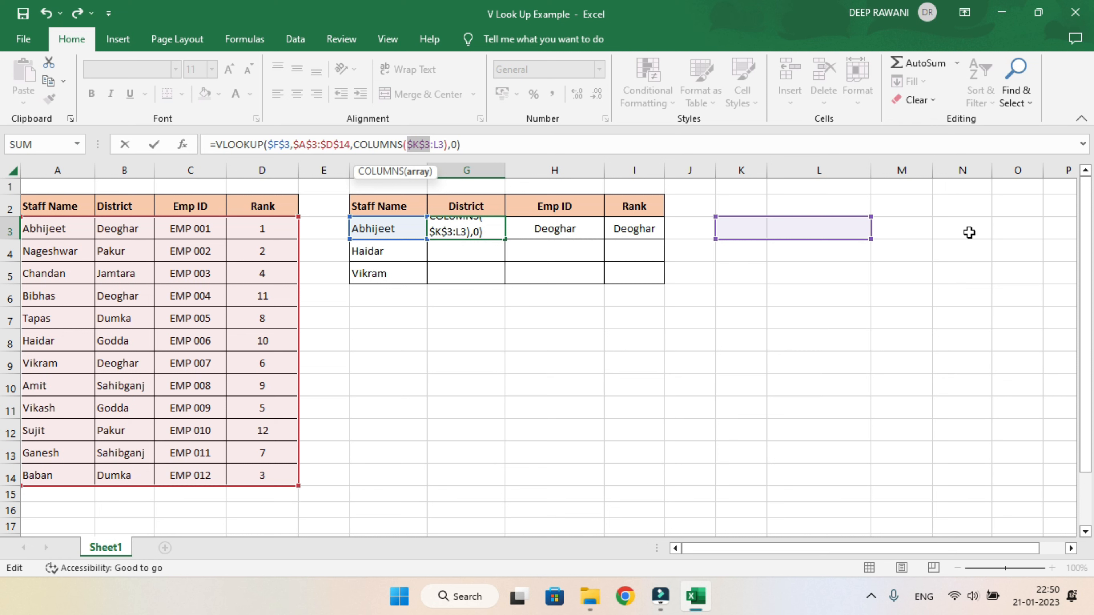
pyautogui.press('Return')
# Step: Fill the G3 formula across to I3 and down to row 5, and check the references in G3 and G4
pyautogui.click(488, 230)
pyautogui.moveTo(508, 242); pyautogui.dragTo(647, 242)
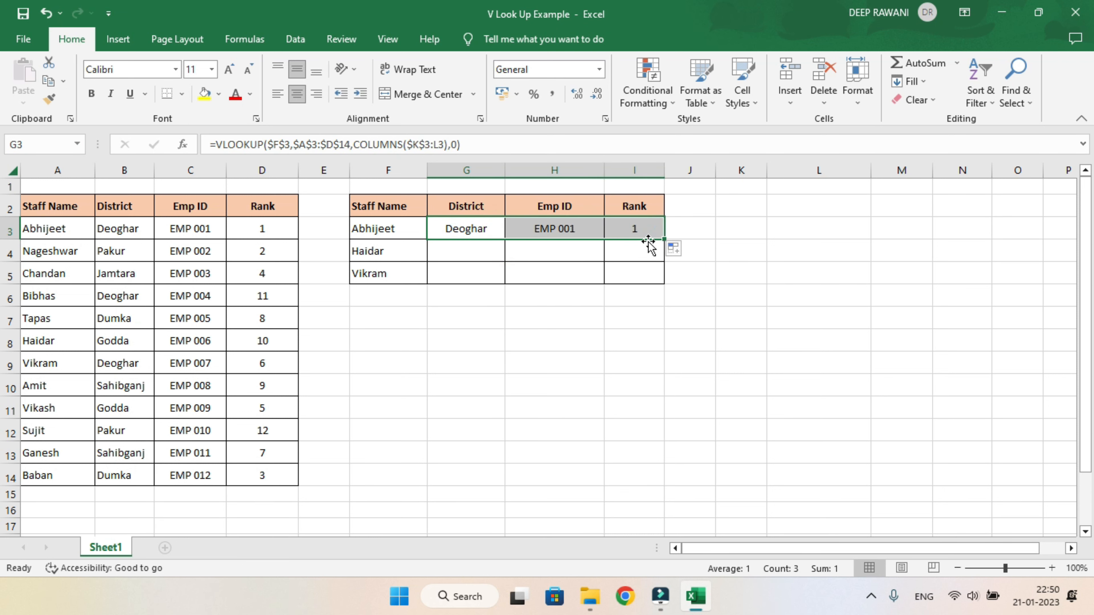
pyautogui.doubleClick(663, 241)
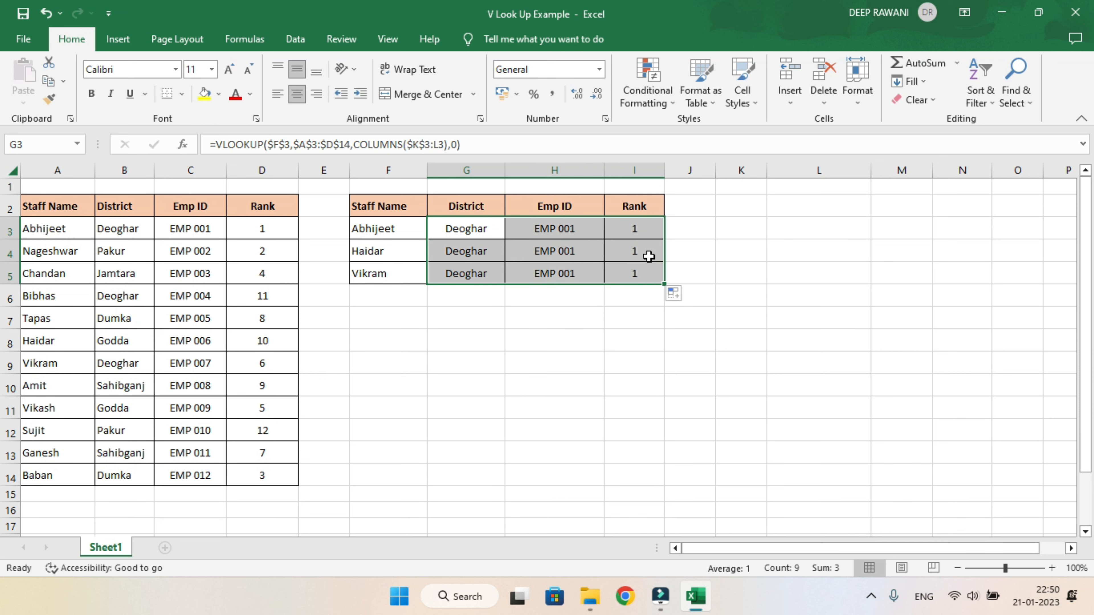
pyautogui.click(455, 229)
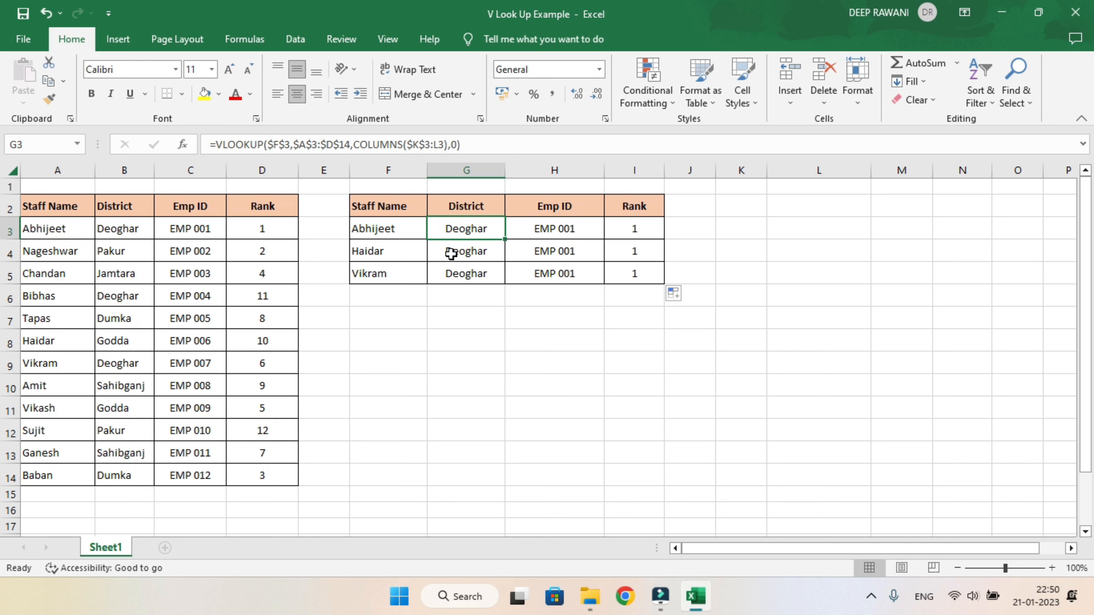
pyautogui.click(451, 253)
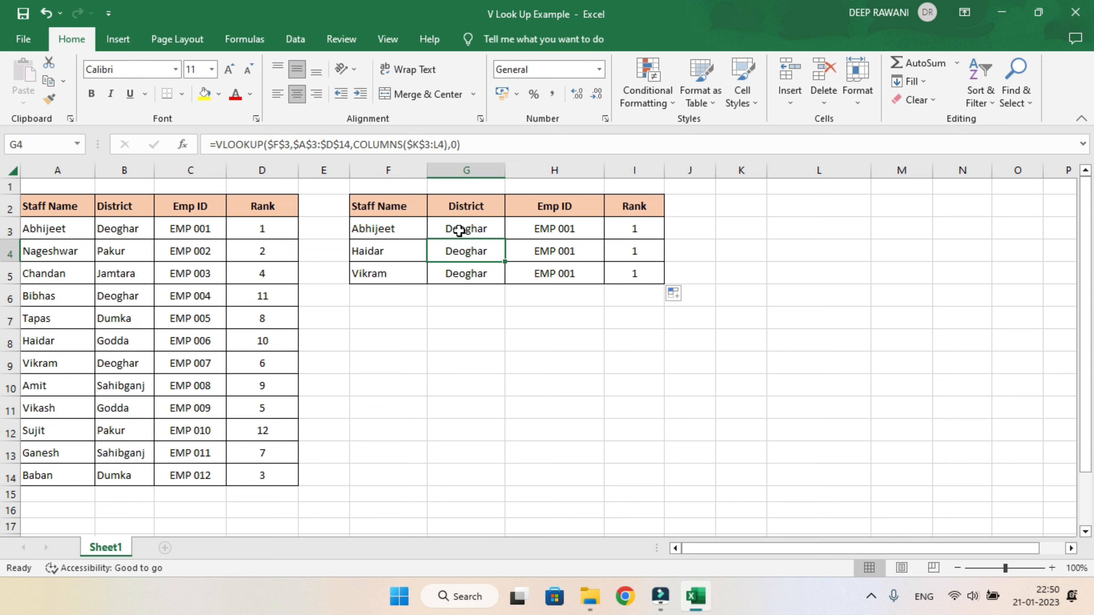
# Step: Change the lookup value in G3 to $F3 and refill the formula across to I3 and down to row 5
pyautogui.click(450, 227)
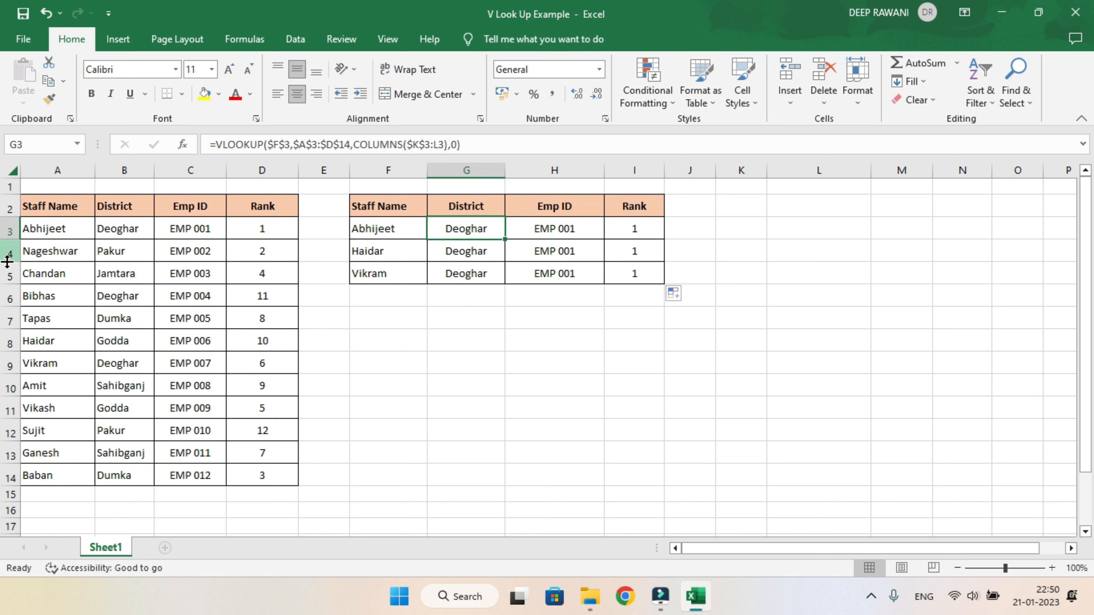
pyautogui.click(287, 146)
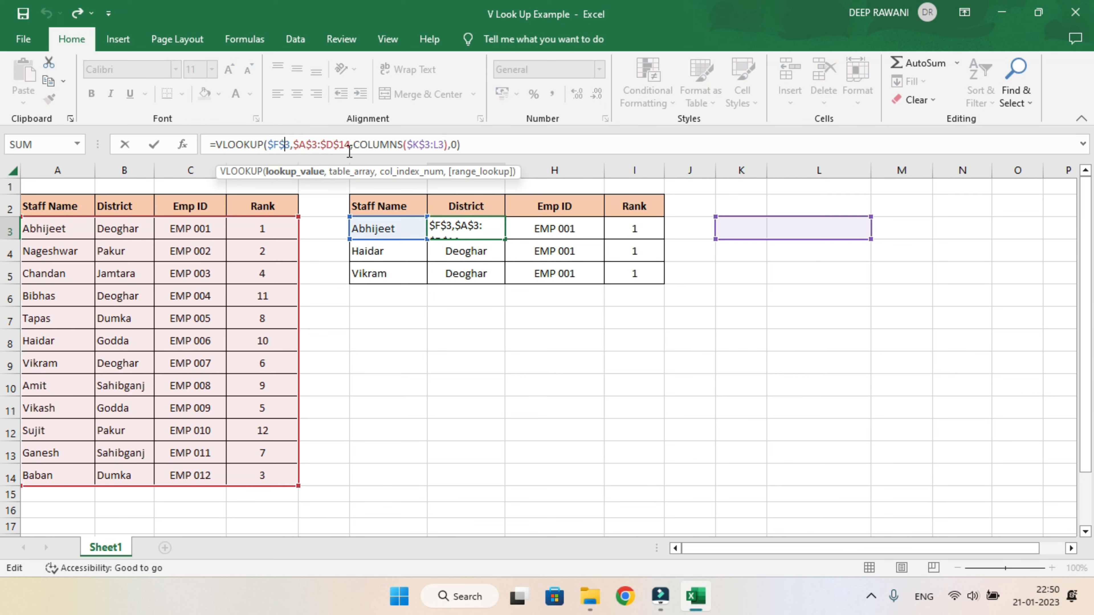
pyautogui.press('BackSpace')
pyautogui.press('Return')
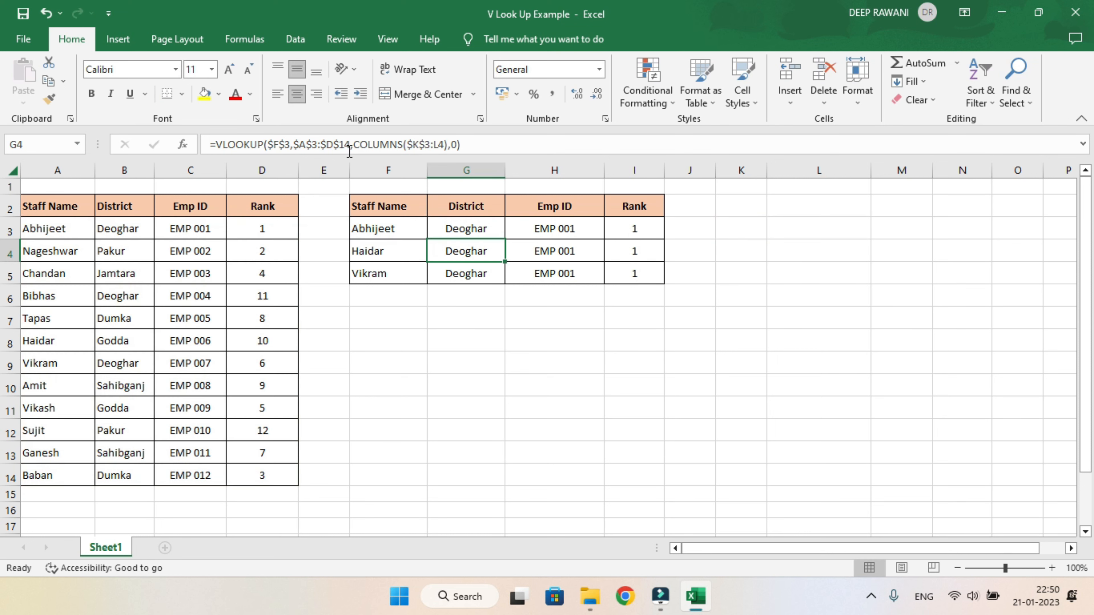
pyautogui.click(476, 232)
pyautogui.moveTo(506, 242); pyautogui.dragTo(660, 242)
pyautogui.doubleClick(665, 240)
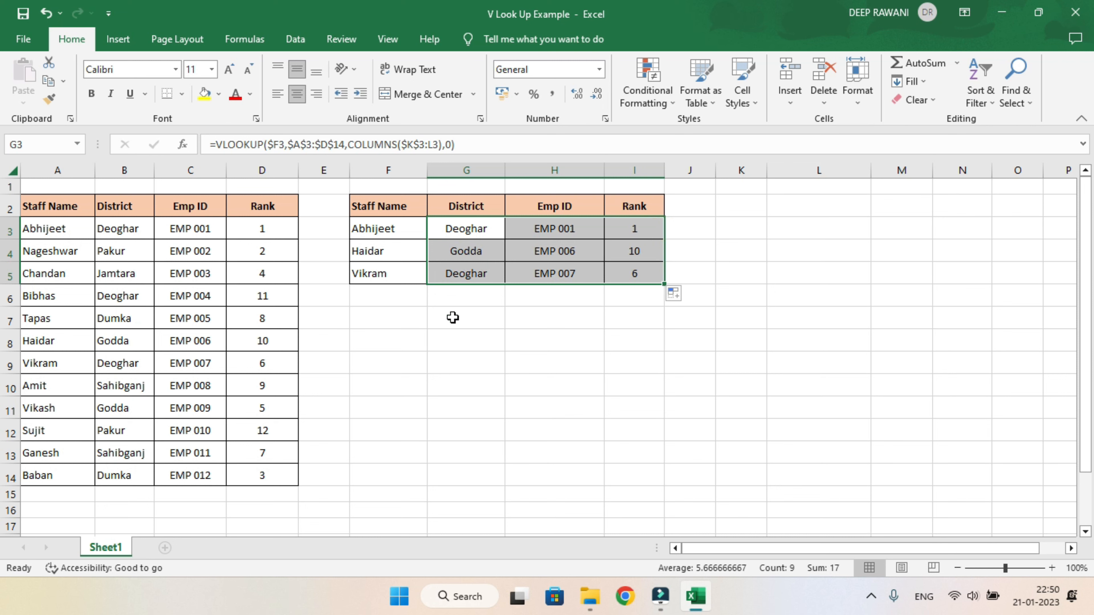
pyautogui.click(514, 305)
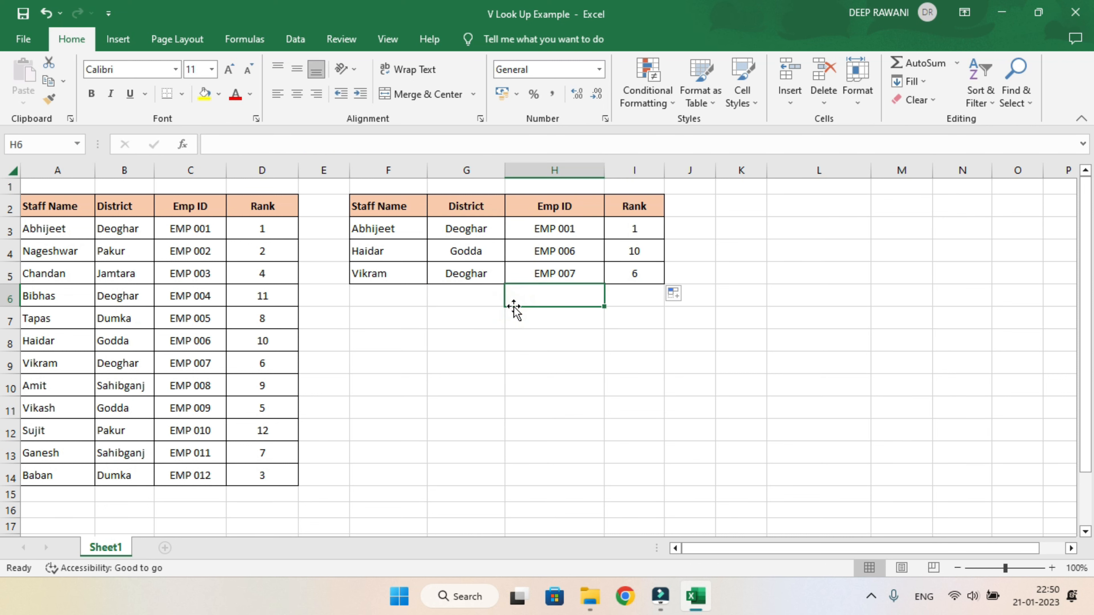